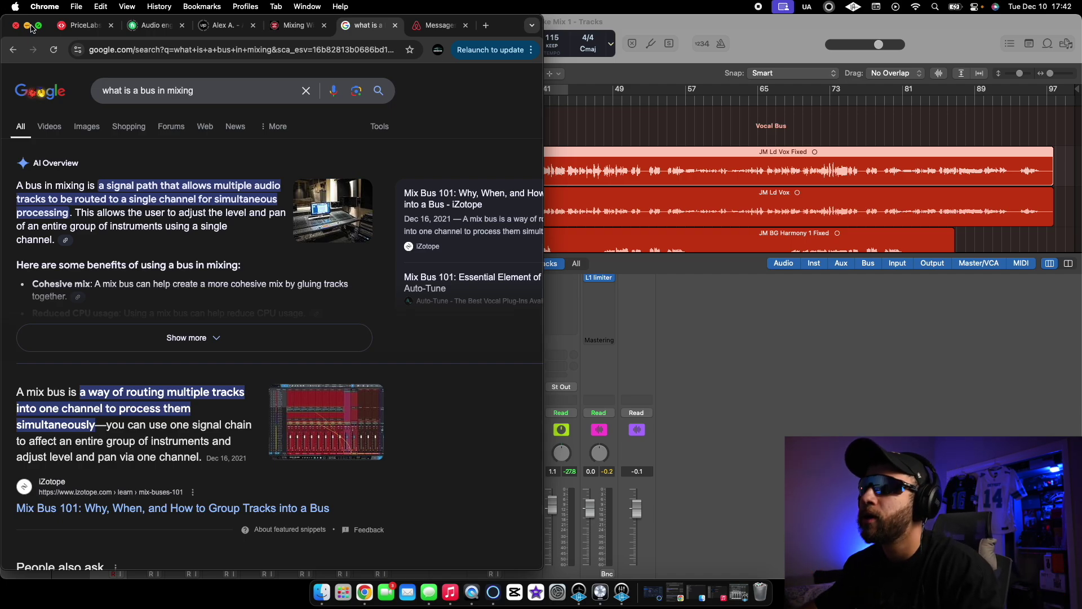
Minimize Chrome's 'what is a bus in mixing' results to return to the Logic Pro mix.
{"action": "left_click", "coordinate": [28, 26]}
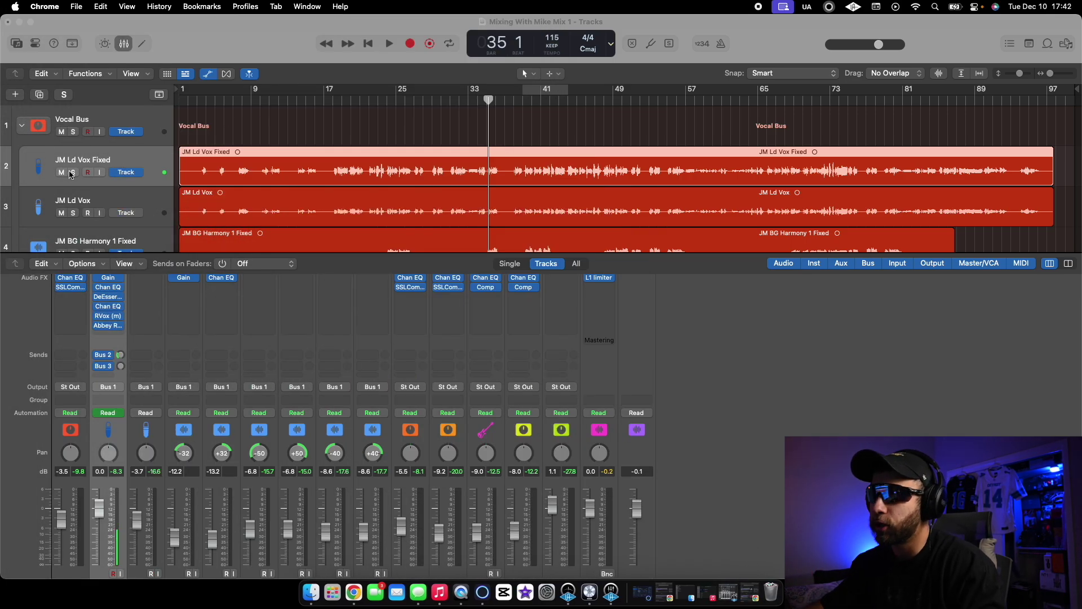
Solo the JM Ld Vox Fixed track and listen to it from around bar 24.
{"action": "left_click", "coordinate": [71, 173]}
{"action": "left_click", "coordinate": [382, 109]}
{"action": "key", "text": "space"}
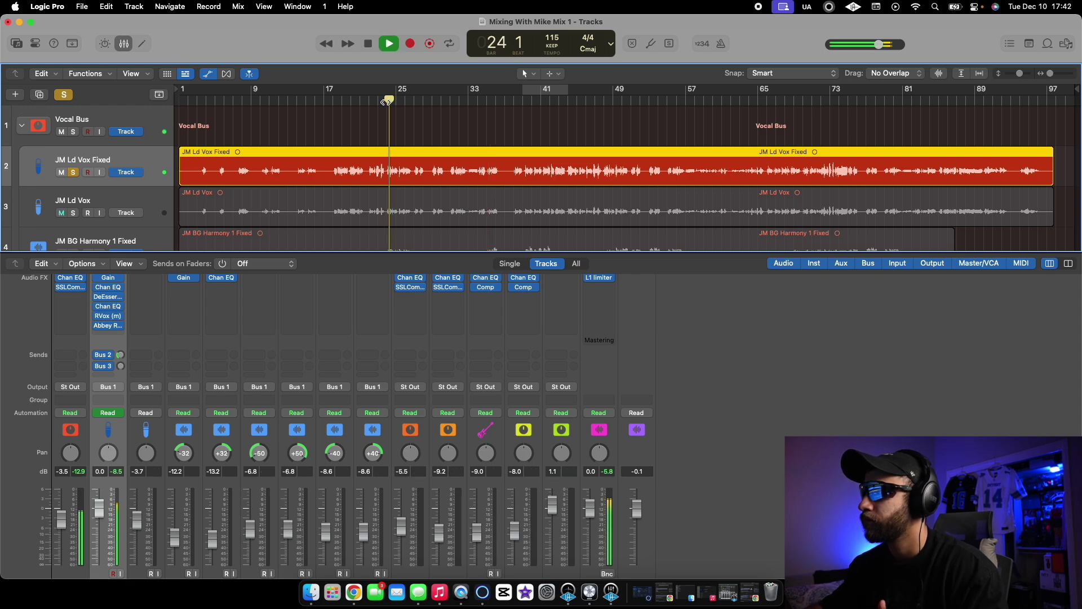
{"action": "scroll", "coordinate": [105, 385], "scroll_direction": "up", "scroll_amount": 3}
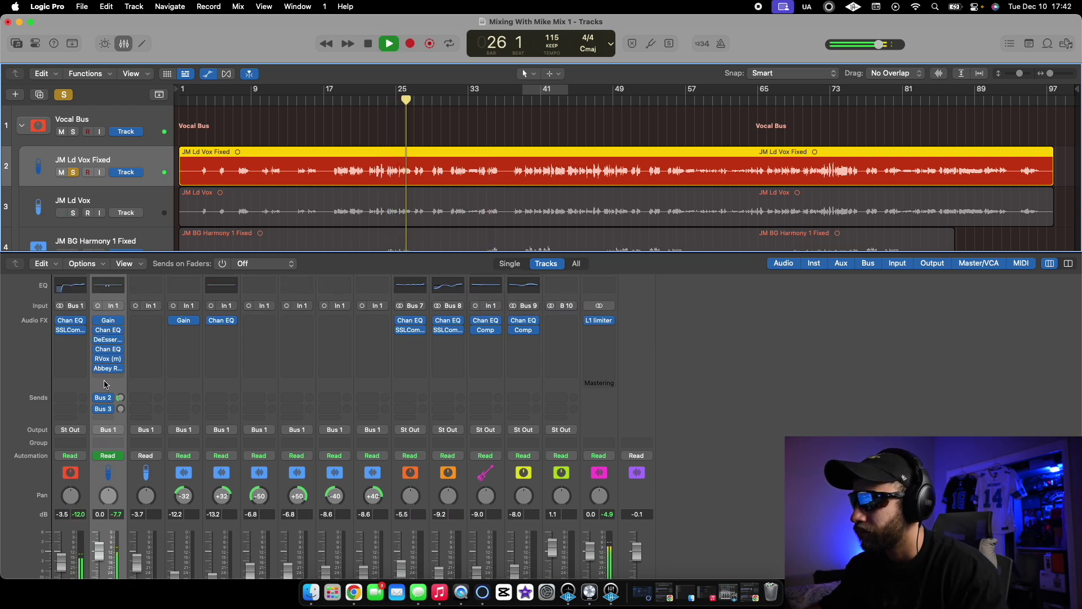
{"action": "key", "text": "space"}
{"action": "scroll", "coordinate": [105, 384], "scroll_direction": "down", "scroll_amount": 2}
Set the lead vocal's Bus 3 send to No Send.
{"action": "left_click", "coordinate": [104, 376]}
{"action": "left_click", "coordinate": [116, 470]}
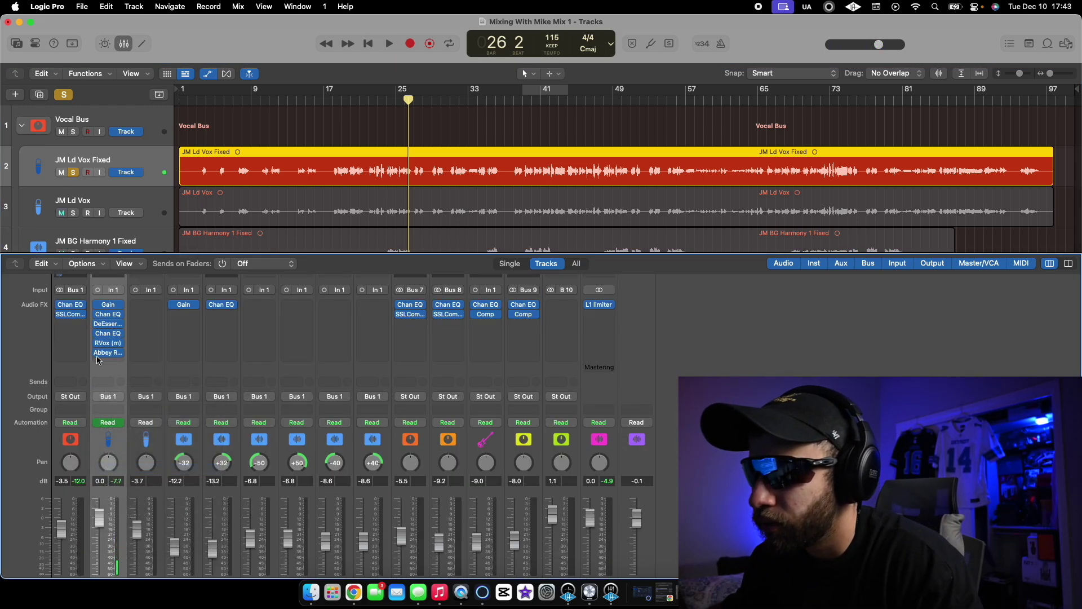
{"action": "mouse_move", "coordinate": [114, 309]}
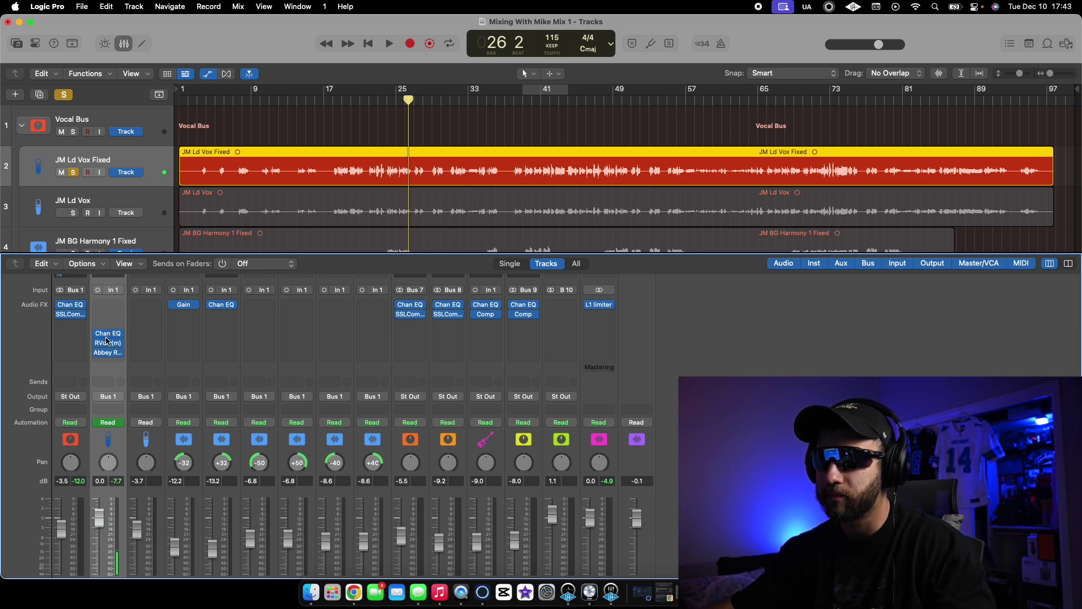
{"action": "scroll", "coordinate": [105, 358], "scroll_direction": "up", "scroll_amount": 2}
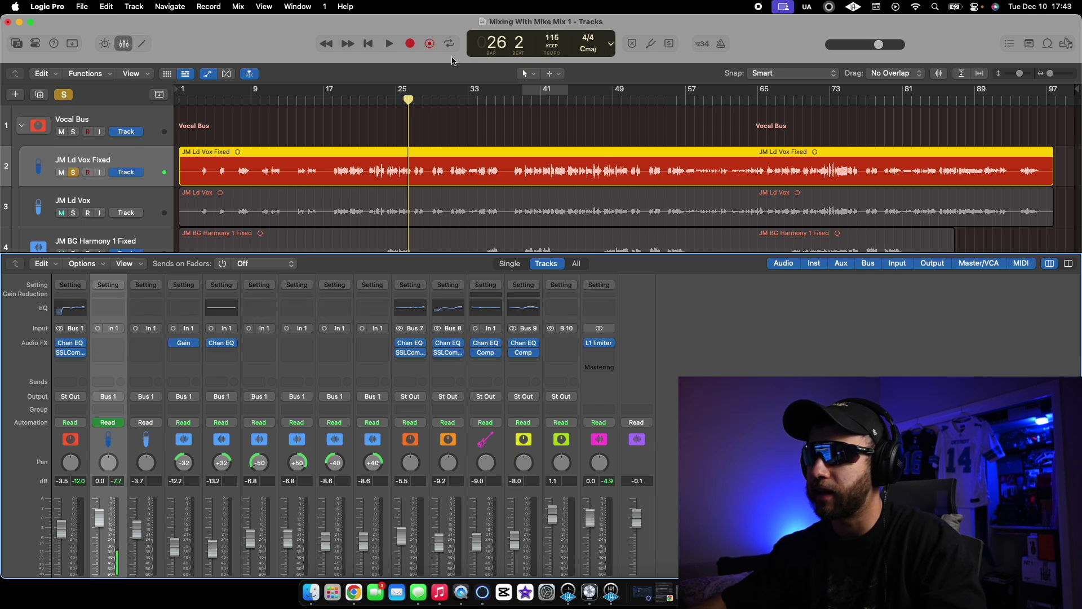
Listen from around bar 22, then add a Bus 2 send on the lead vocal.
{"action": "double_click", "coordinate": [369, 100]}
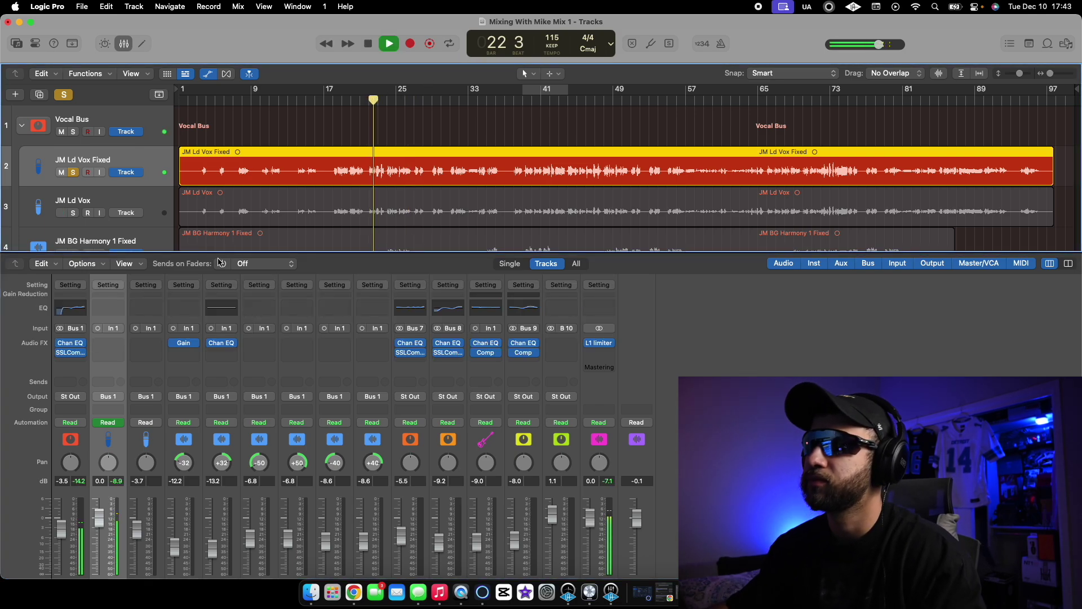
{"action": "key", "text": "space"}
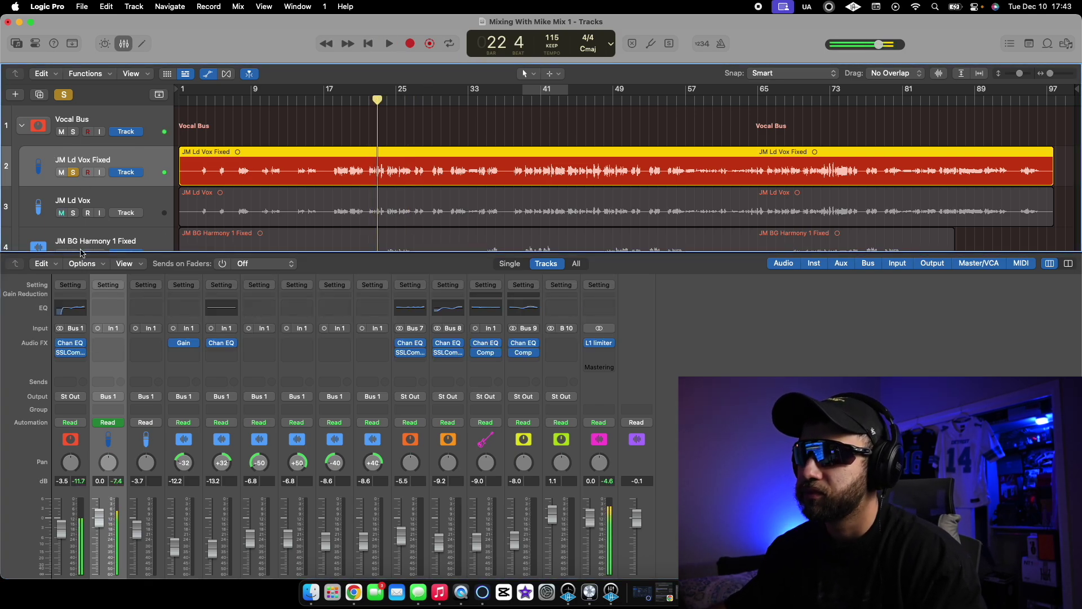
{"action": "left_click", "coordinate": [108, 383]}
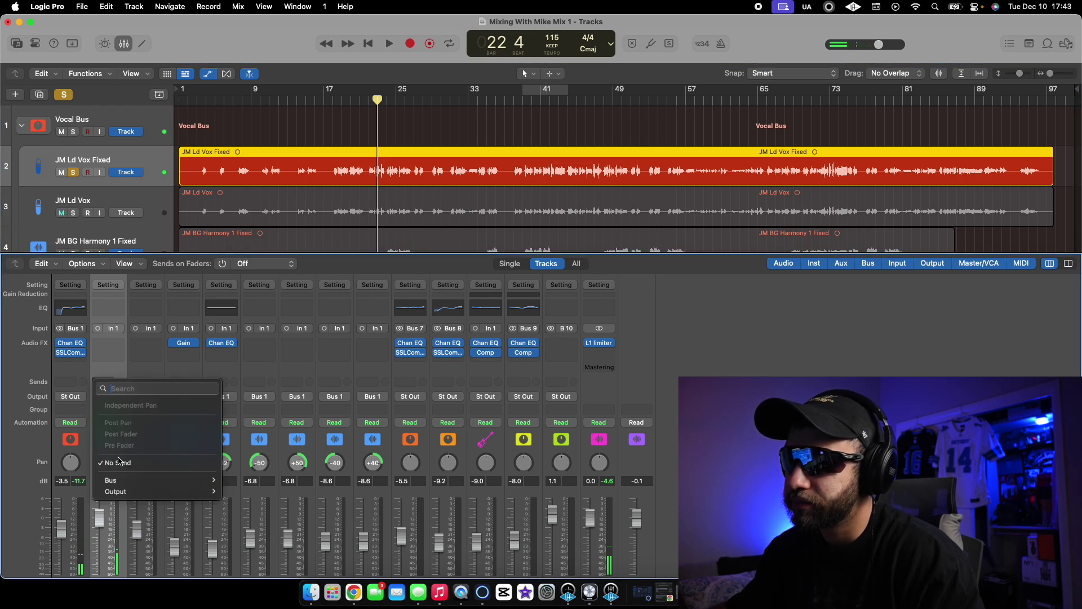
{"action": "mouse_move", "coordinate": [138, 481]}
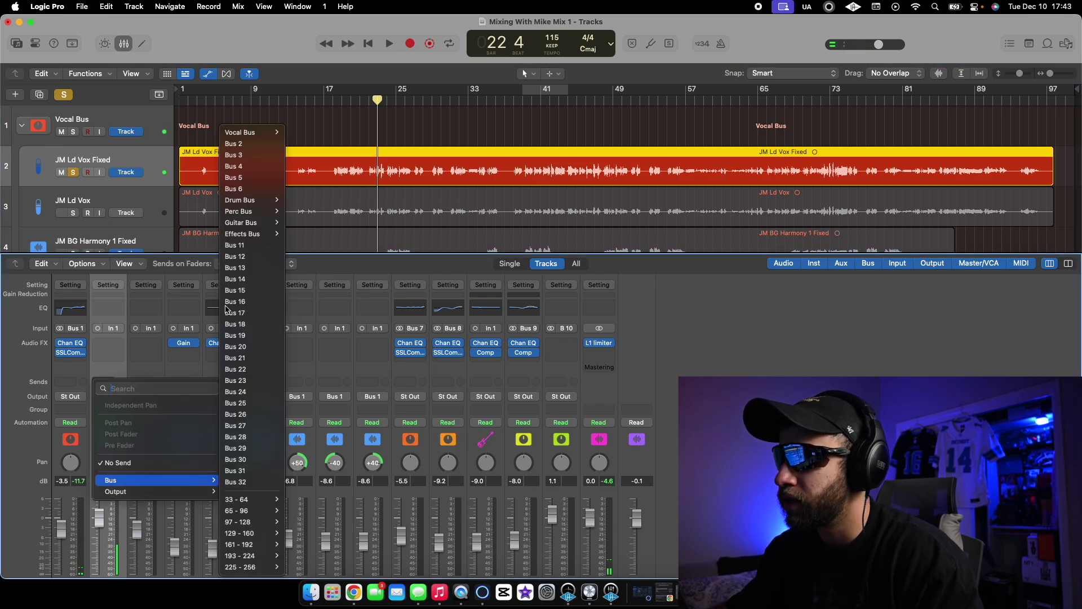
{"action": "left_click", "coordinate": [255, 147]}
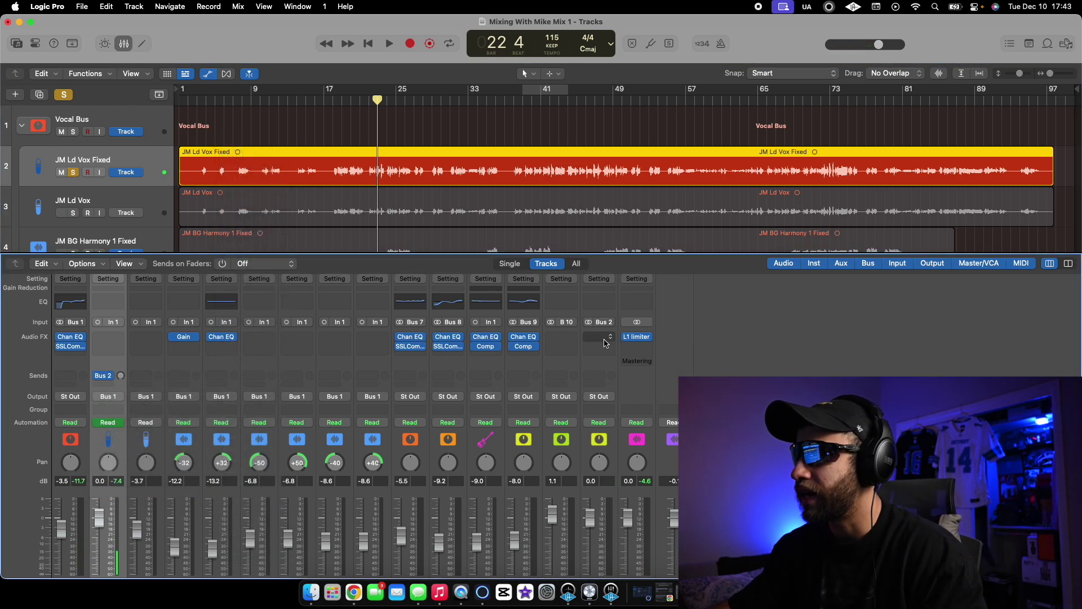
Insert a Space Designer reverb (1.8s_Large & Brite) on Aux 2 and audition it.
{"action": "left_click", "coordinate": [604, 338]}
{"action": "type", "text": "re"}
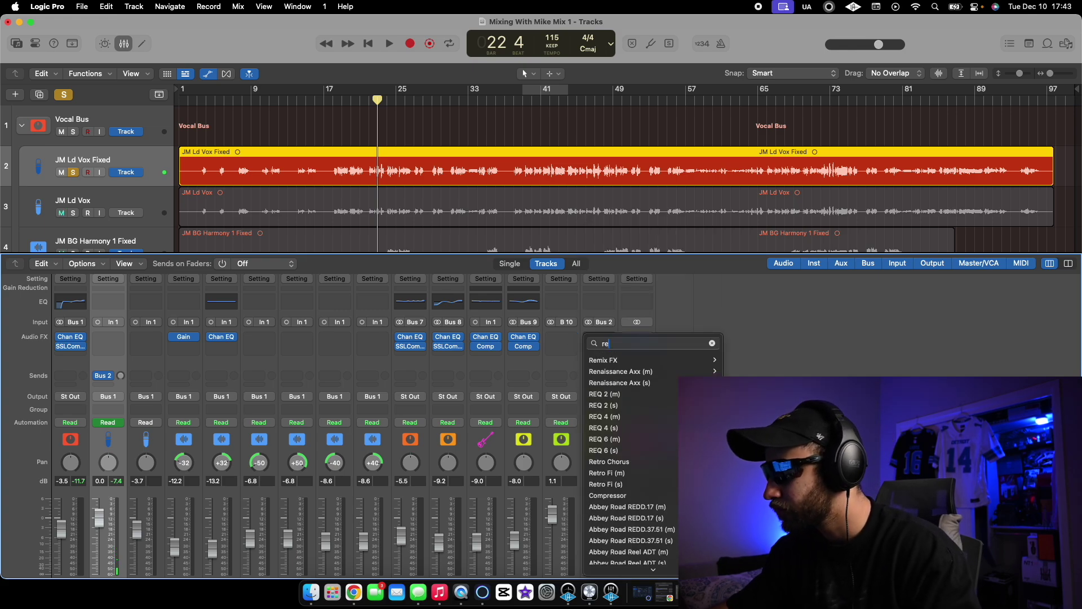
{"action": "type", "text": "v"}
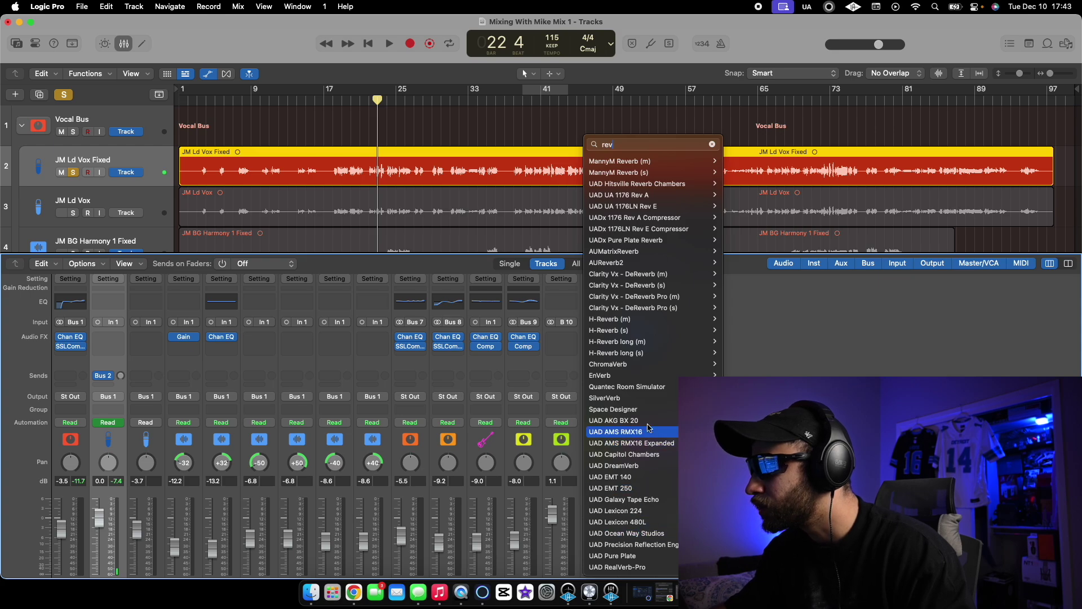
{"action": "key", "text": "Return"}
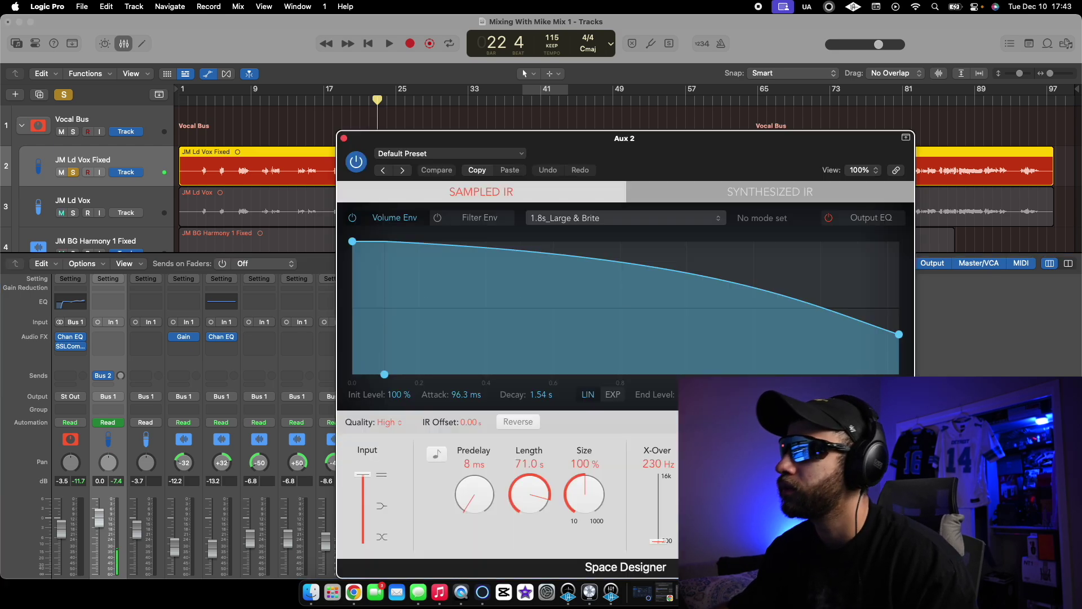
{"action": "left_click_drag", "start_coordinate": [560, 150], "coordinate": [667, 121]}
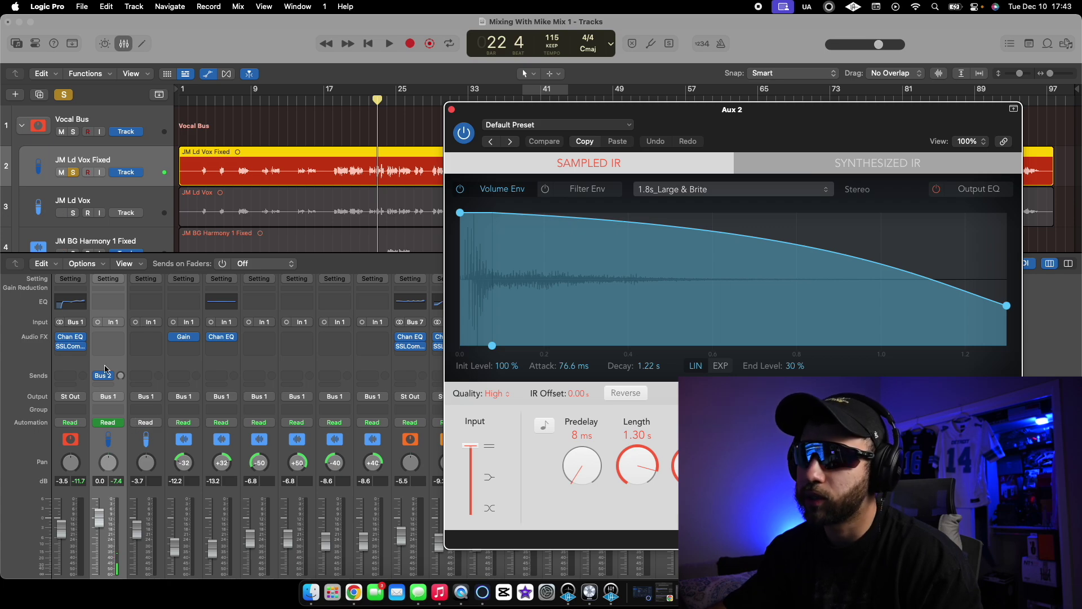
{"action": "key", "text": "space"}
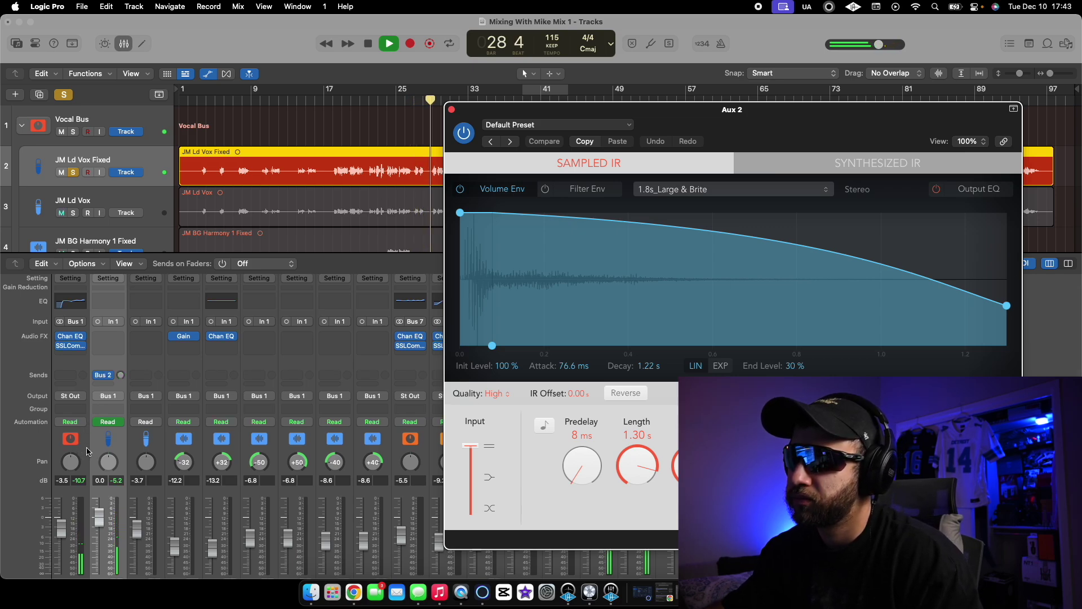
{"action": "key", "text": "space"}
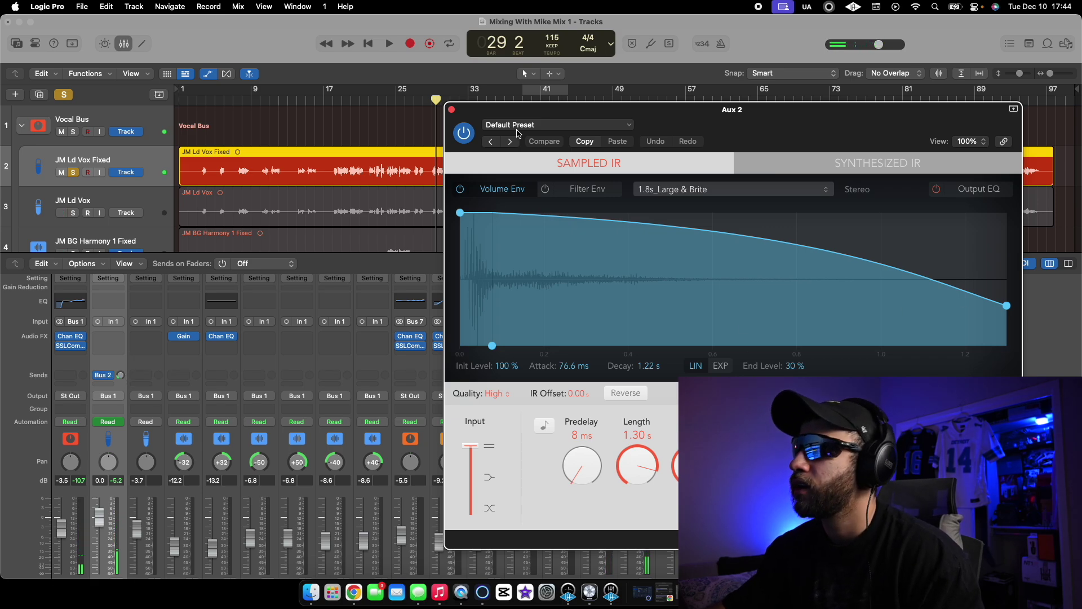
Close the Space Designer window and add a Bus 3 send to the lead vocal.
{"action": "left_click", "coordinate": [452, 111]}
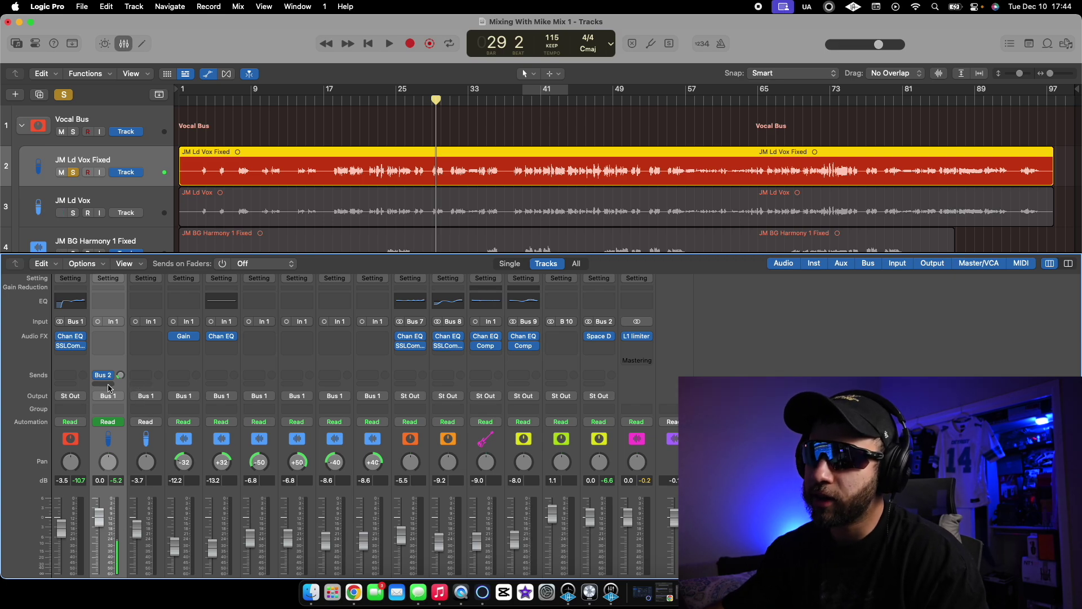
{"action": "left_click", "coordinate": [109, 385]}
{"action": "mouse_move", "coordinate": [118, 483]}
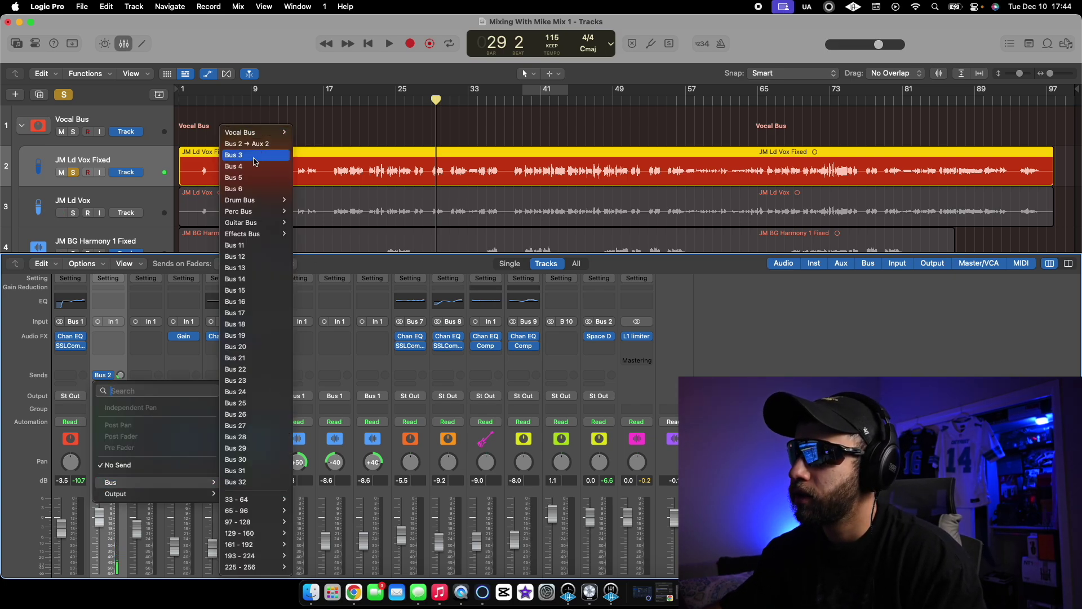
{"action": "left_click", "coordinate": [254, 155]}
Insert H-Delay (s) on Aux 3, audition it, and turn one delay setting down.
{"action": "left_click", "coordinate": [629, 325]}
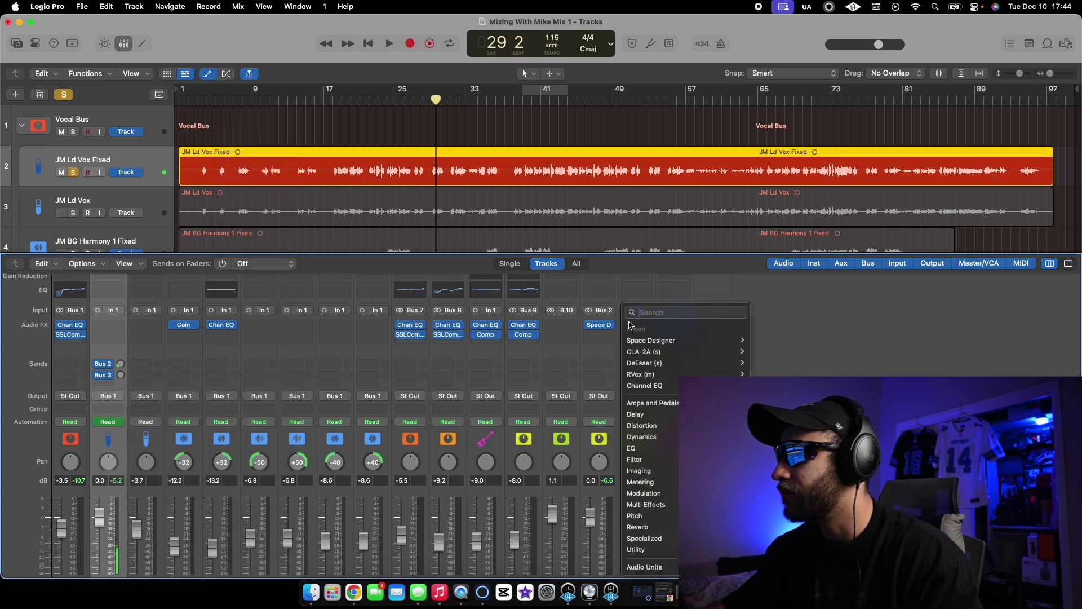
{"action": "type", "text": "h delay"}
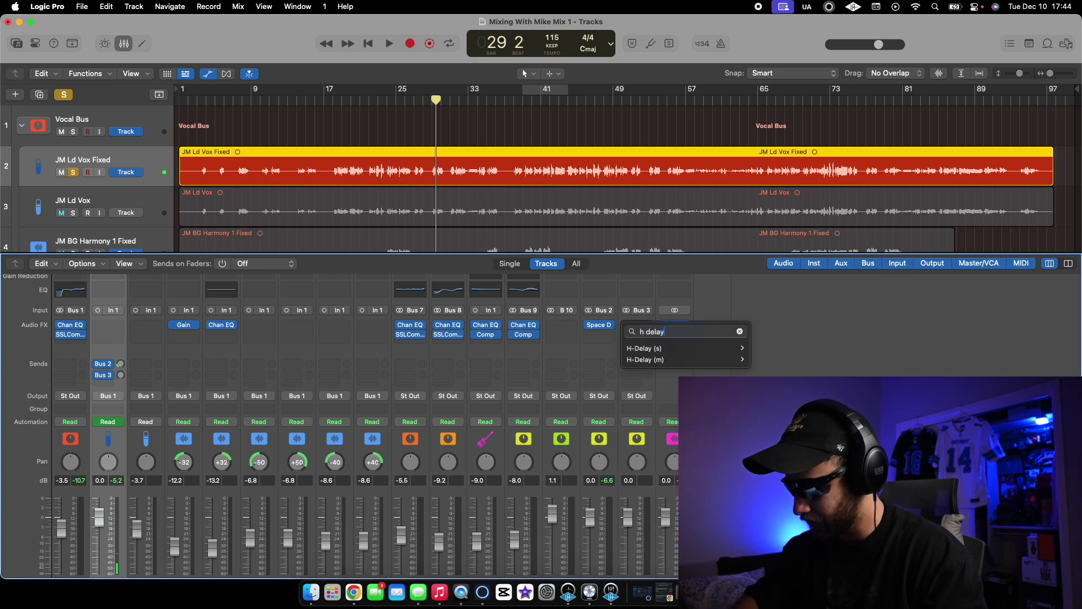
{"action": "left_click", "coordinate": [646, 349]}
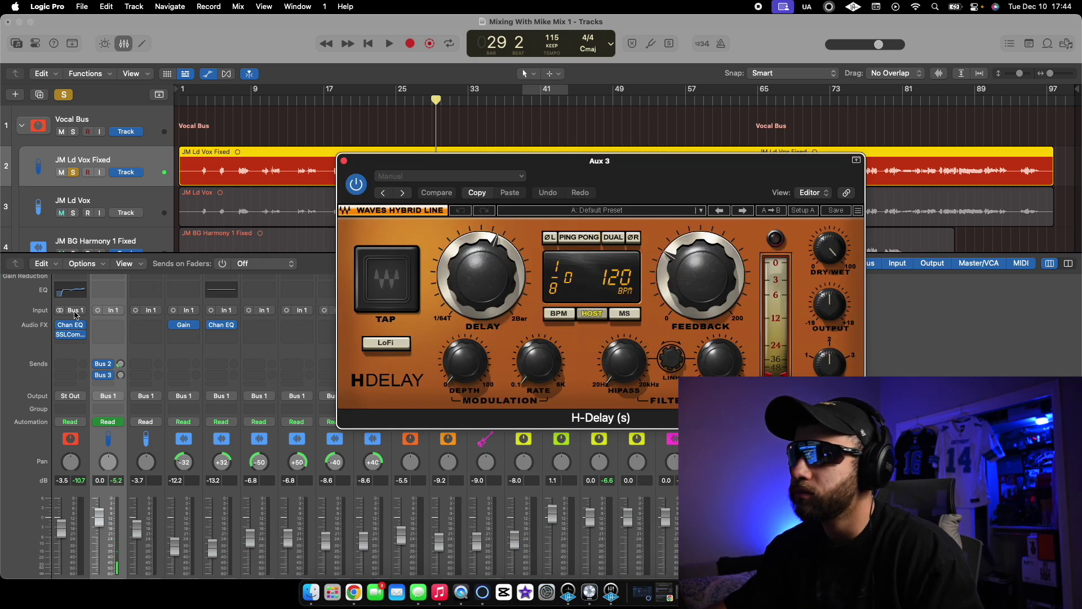
{"action": "key", "text": "space"}
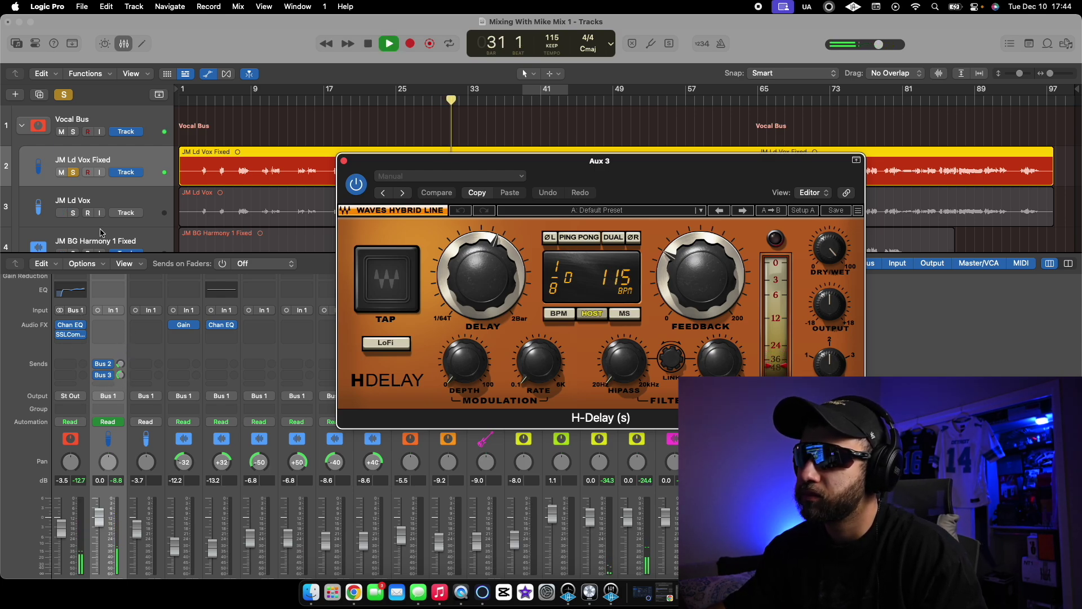
{"action": "key", "text": "space"}
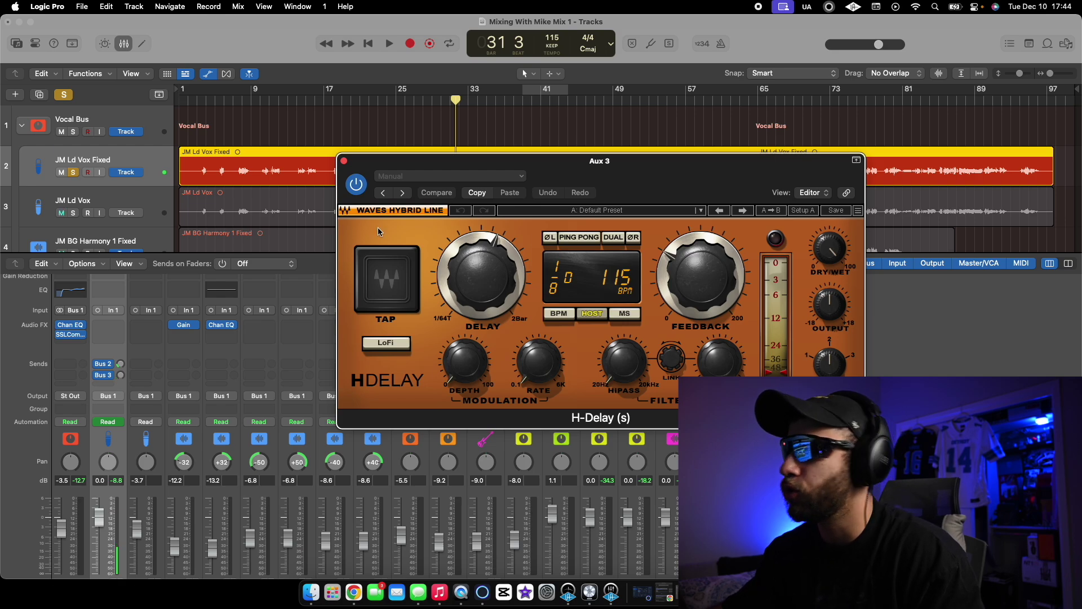
{"action": "left_click_drag", "start_coordinate": [831, 370], "coordinate": [832, 395]}
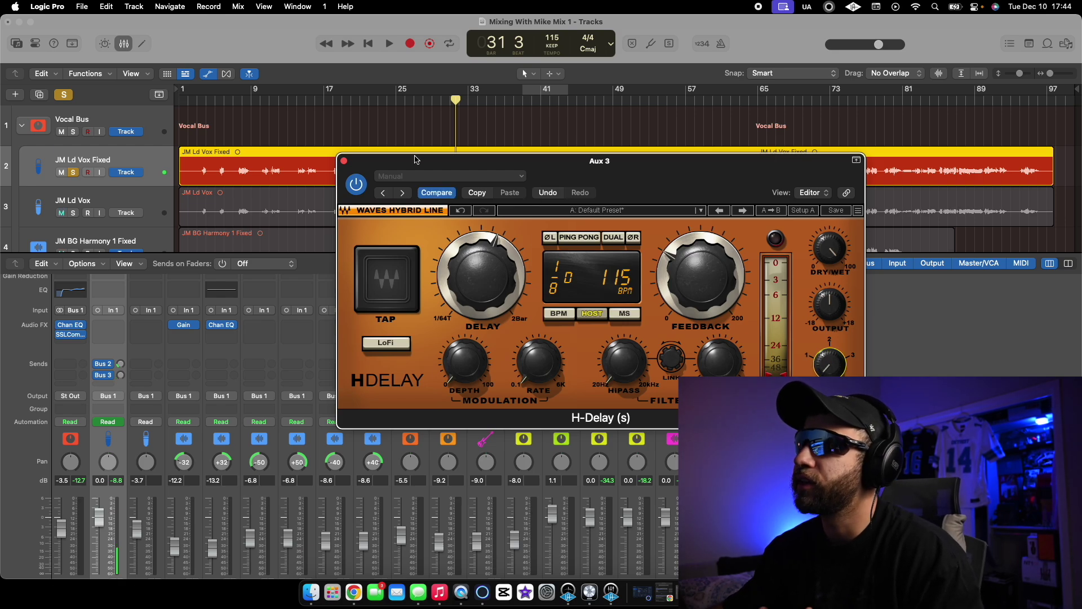
{"action": "left_click", "coordinate": [344, 162]}
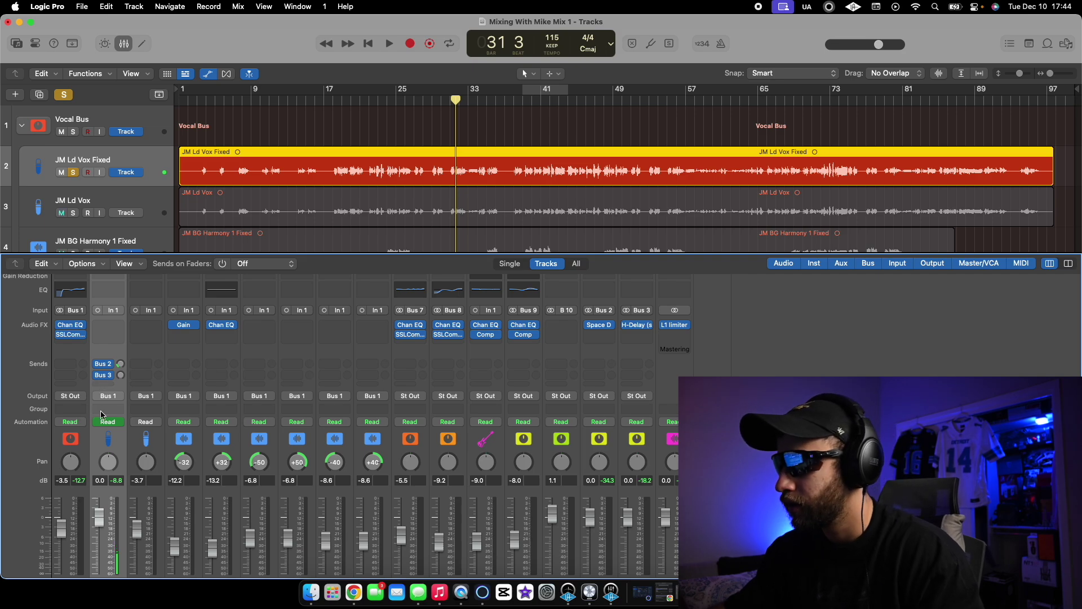
Collapse and flatten the Vocal Bus stack into eight individual vocal tracks, then hide the Mixer.
{"action": "left_click", "coordinate": [22, 127]}
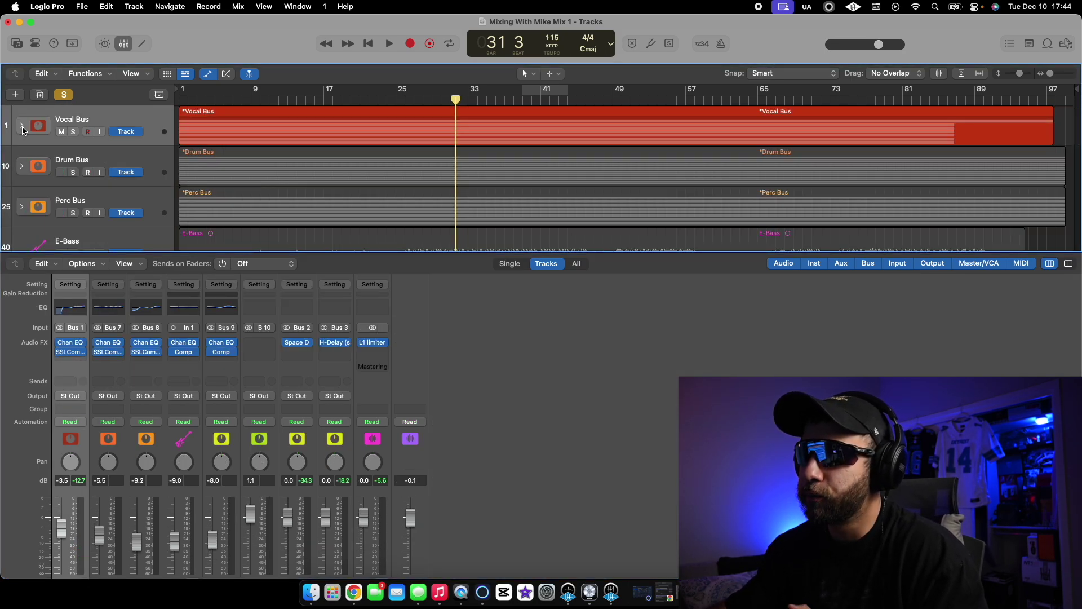
{"action": "right_click", "coordinate": [22, 129]}
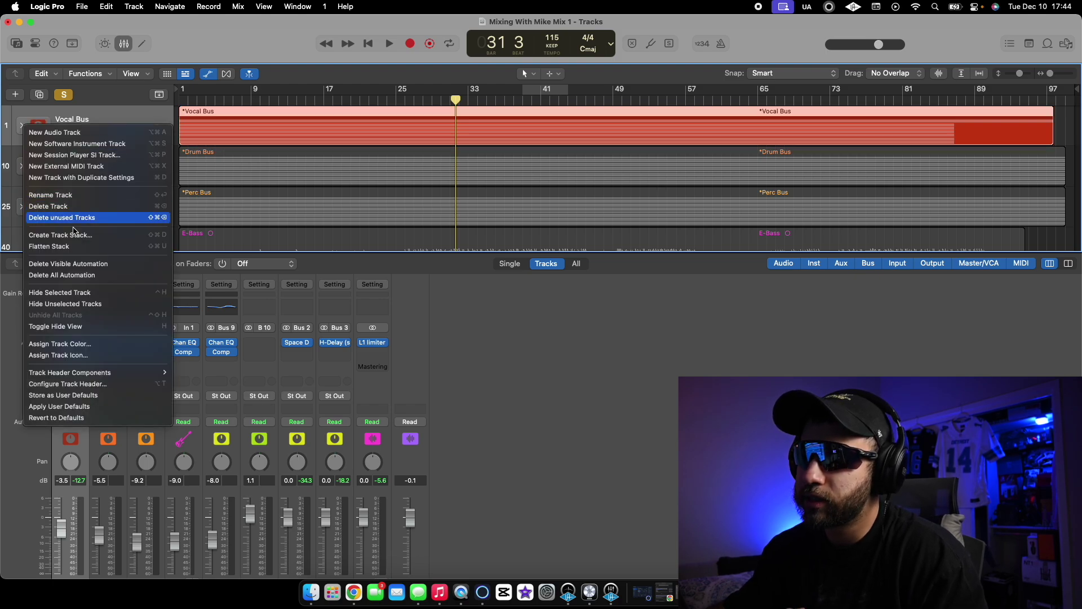
{"action": "left_click", "coordinate": [73, 246]}
{"action": "key", "text": "x"}
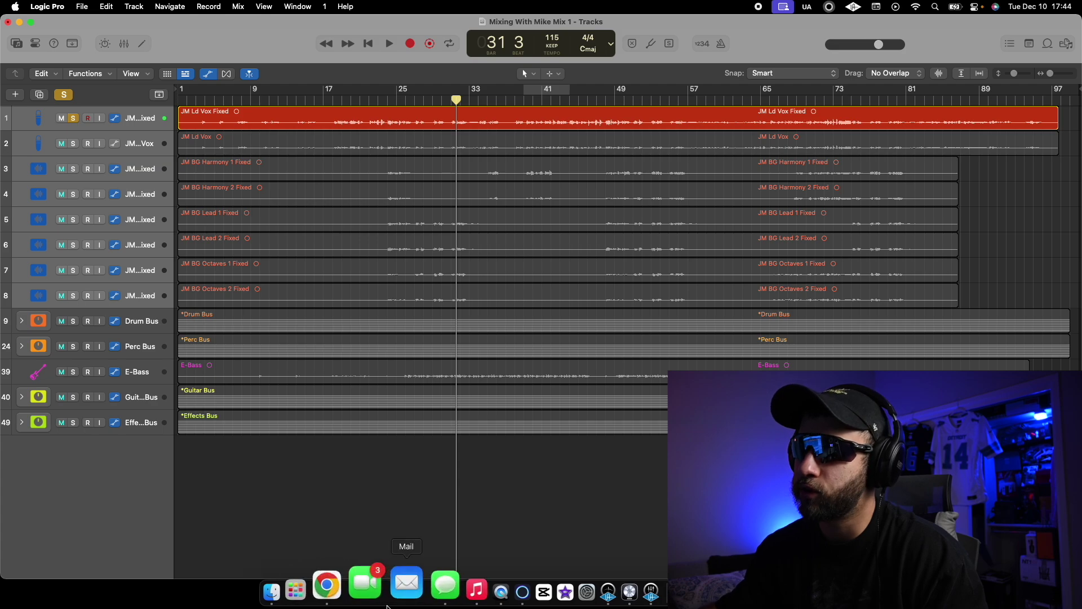
{"action": "left_click", "coordinate": [120, 357]}
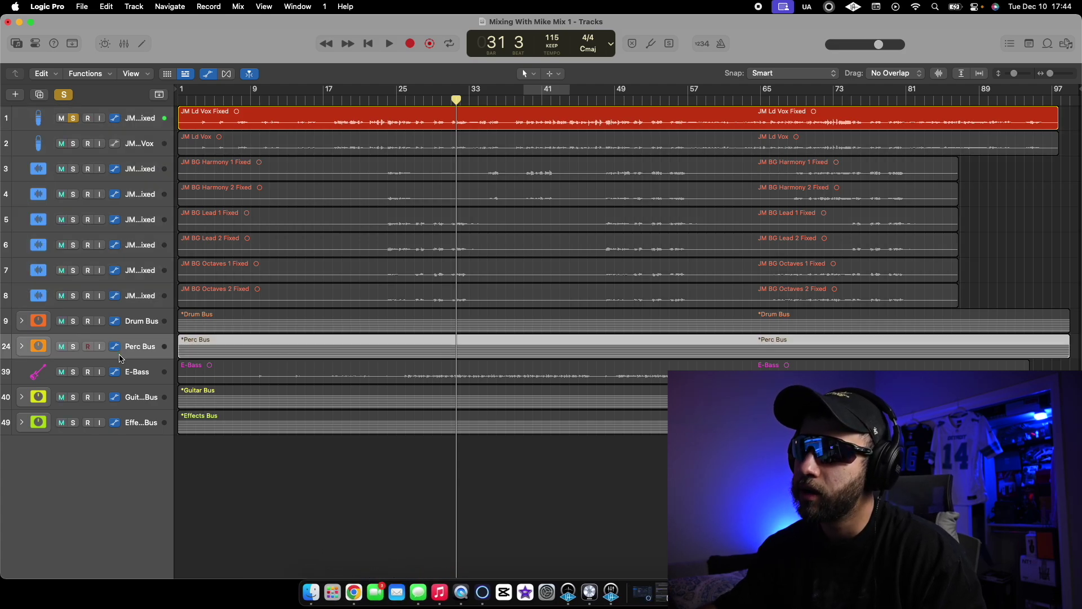
{"action": "left_click", "coordinate": [138, 377]}
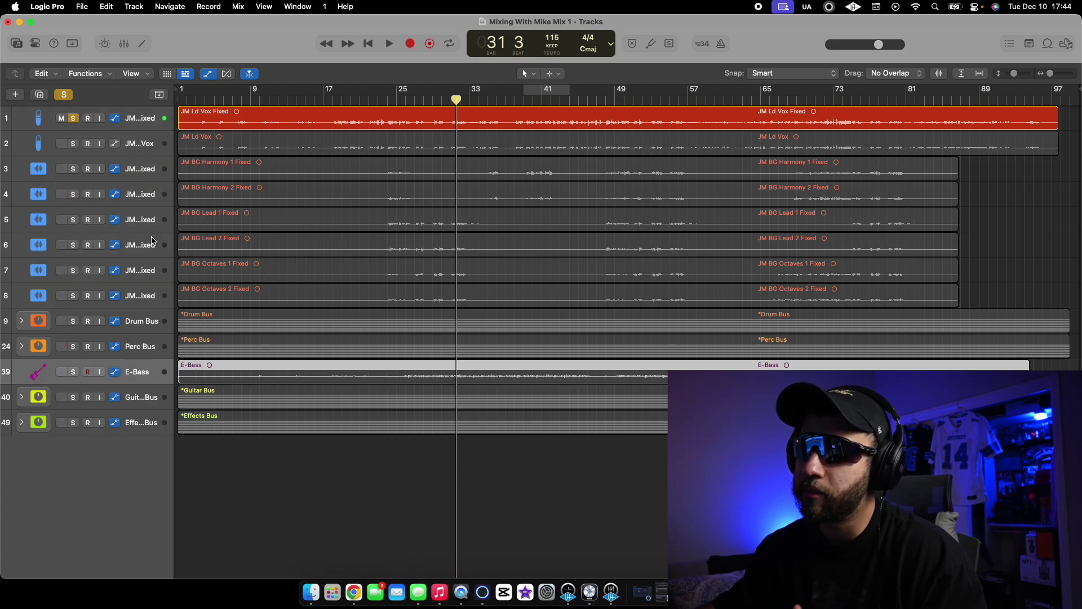
Group the eight vocal tracks from JM Ld Vox Fixed into a collapsed Vocal Bus summing stack.
{"action": "left_click", "coordinate": [140, 116]}
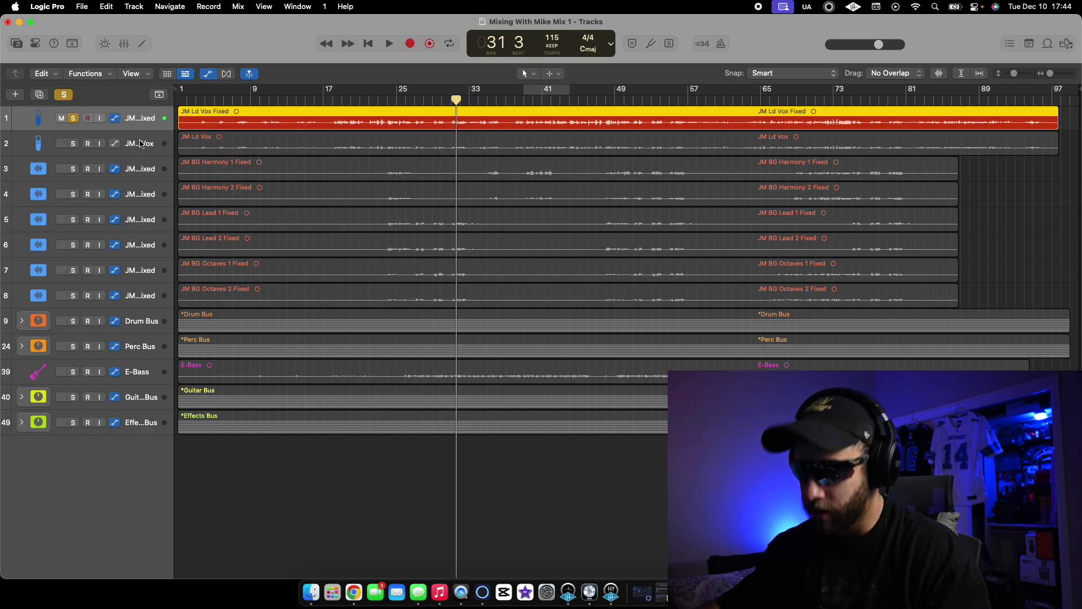
{"action": "left_click", "coordinate": [134, 299], "text": "shift"}
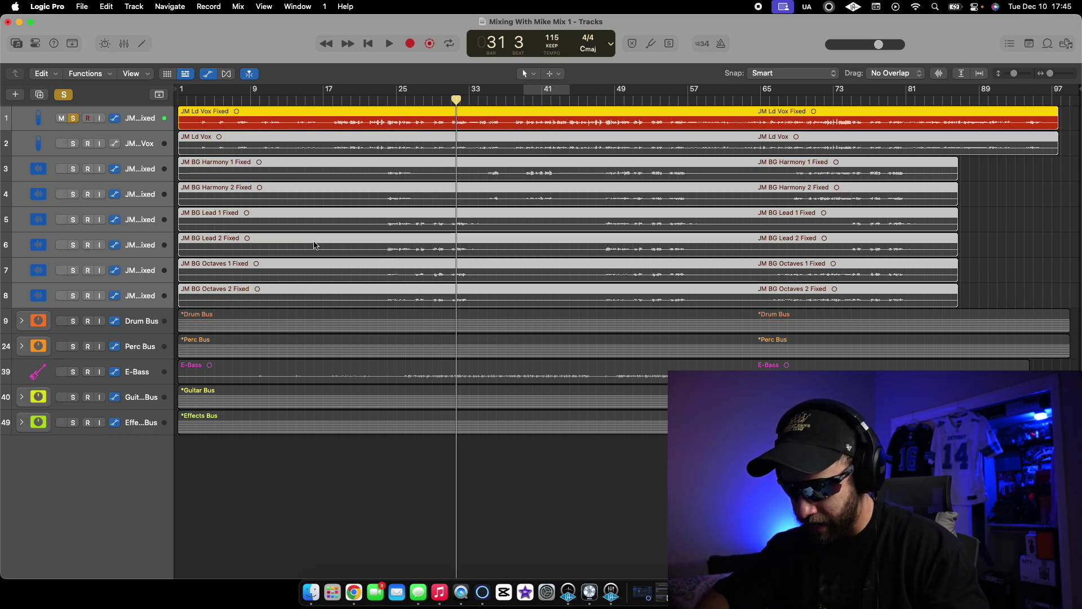
{"action": "key", "text": "super+shift+d"}
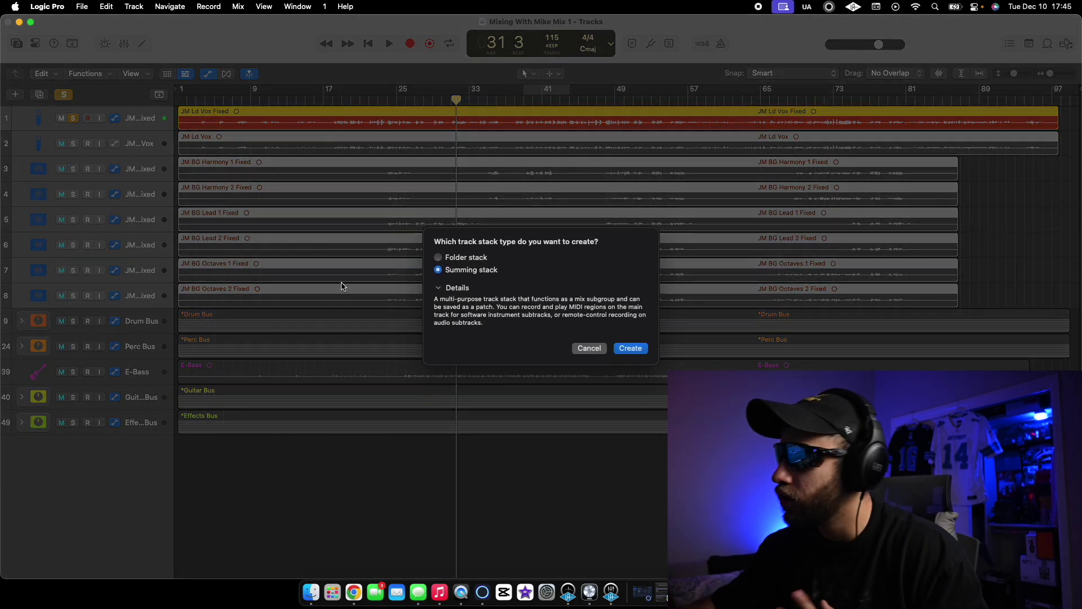
{"action": "left_click", "coordinate": [630, 348]}
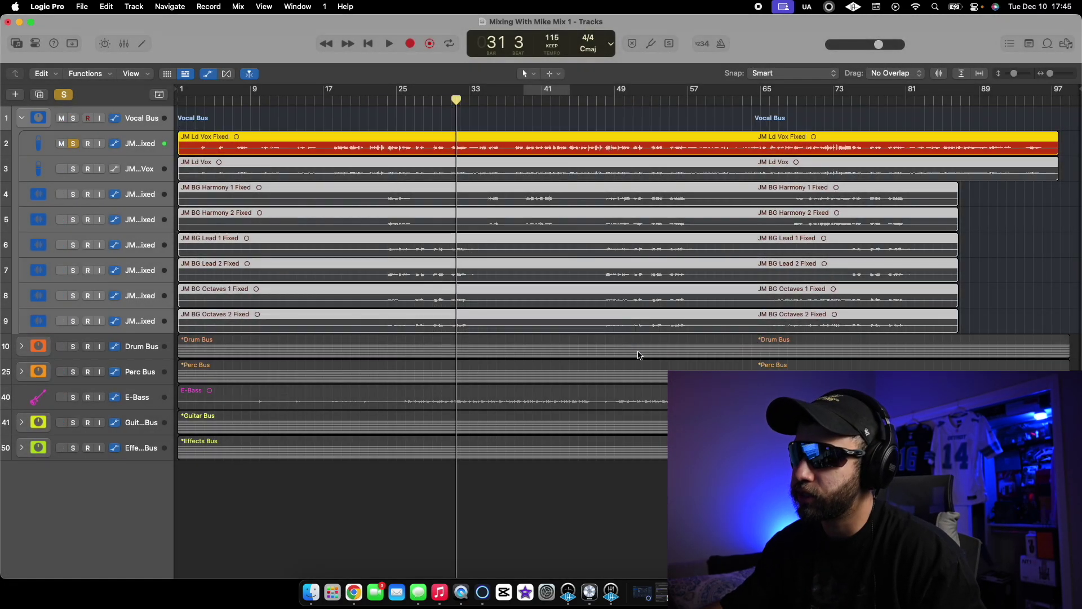
{"action": "left_click", "coordinate": [21, 117]}
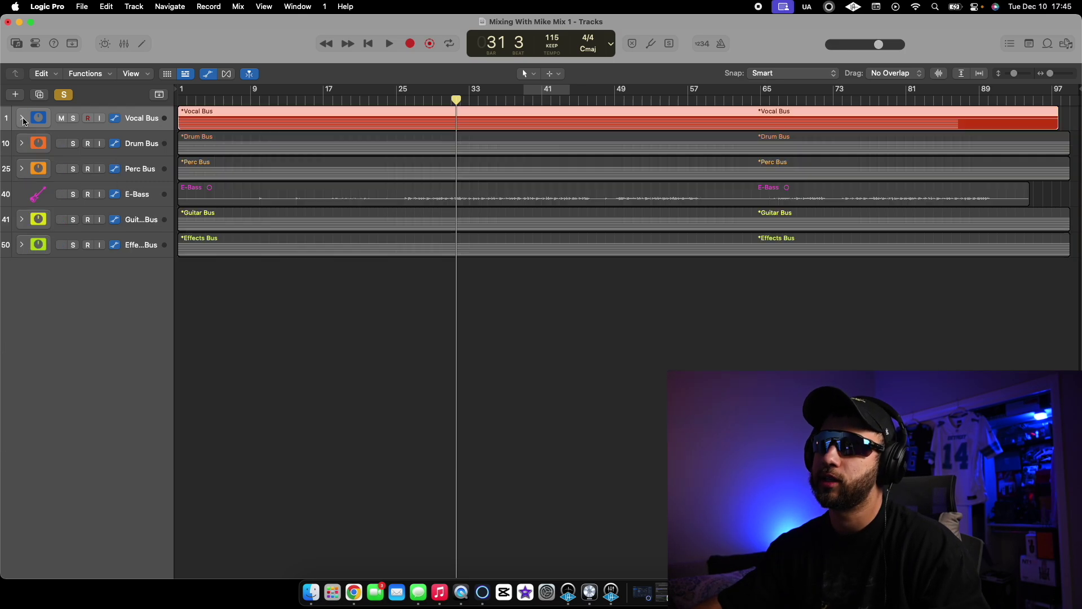
{"action": "left_click", "coordinate": [30, 180]}
Show the Mixer, expand the Vocal Bus stack, and raise the lead vocal's Bus 2 send during playback.
{"action": "key", "text": "x"}
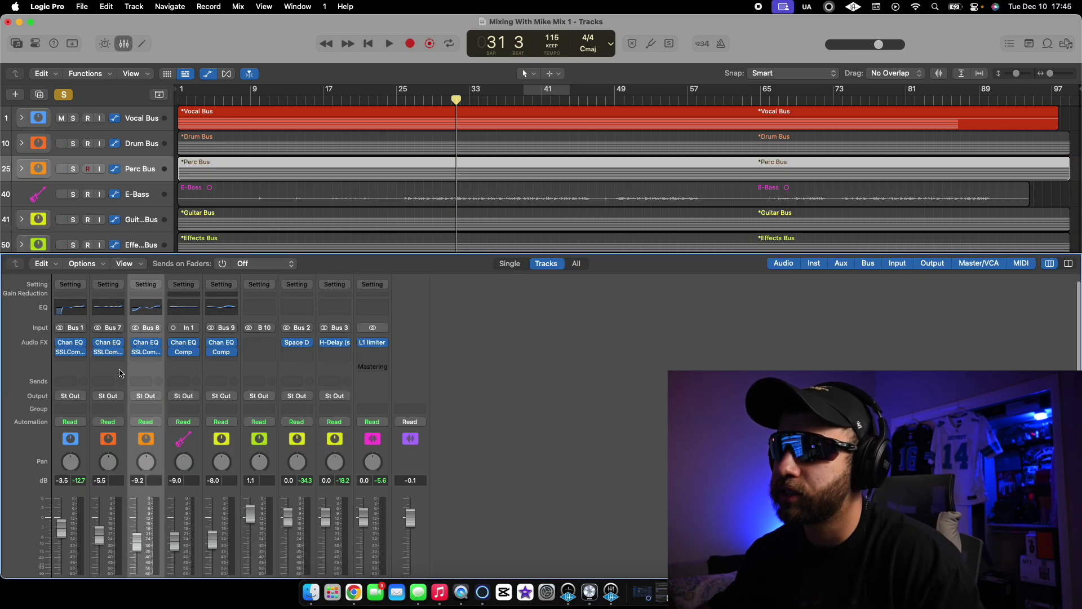
{"action": "left_click", "coordinate": [21, 117]}
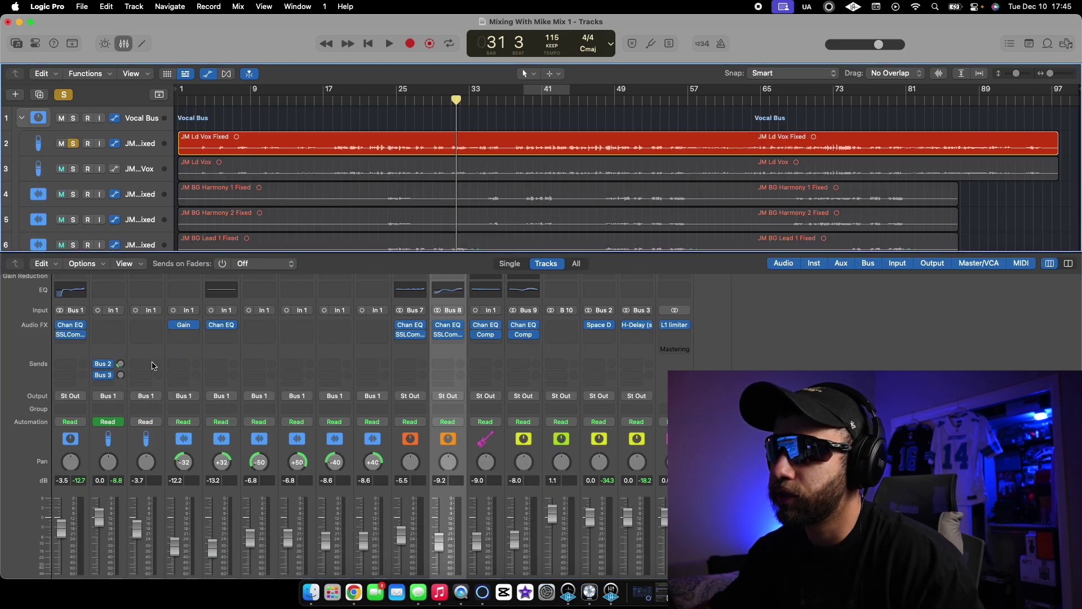
{"action": "key", "text": "space"}
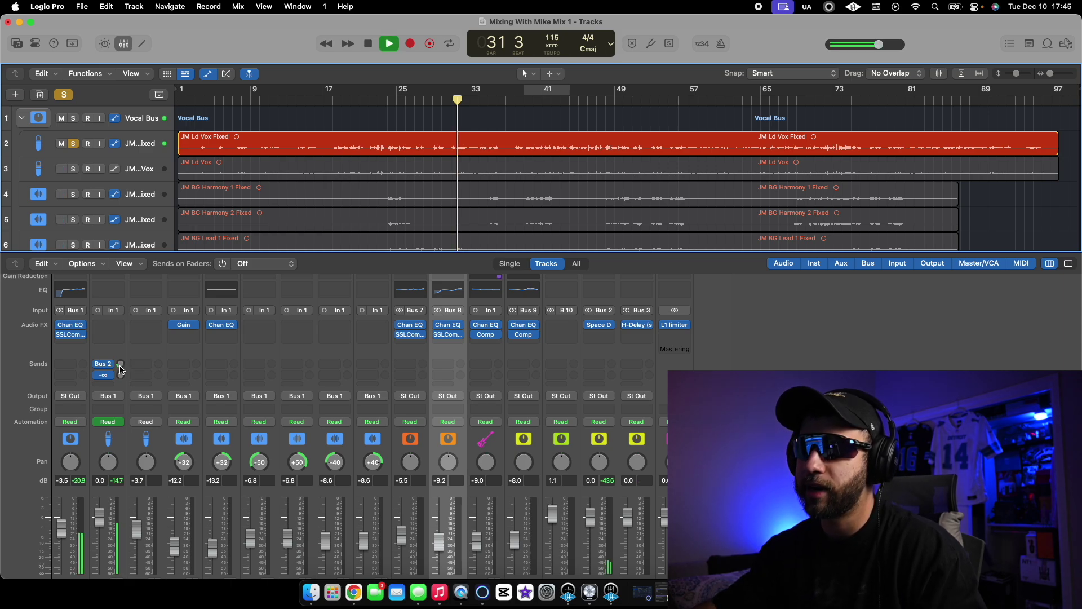
{"action": "left_click_drag", "start_coordinate": [120, 364], "coordinate": [123, 314]}
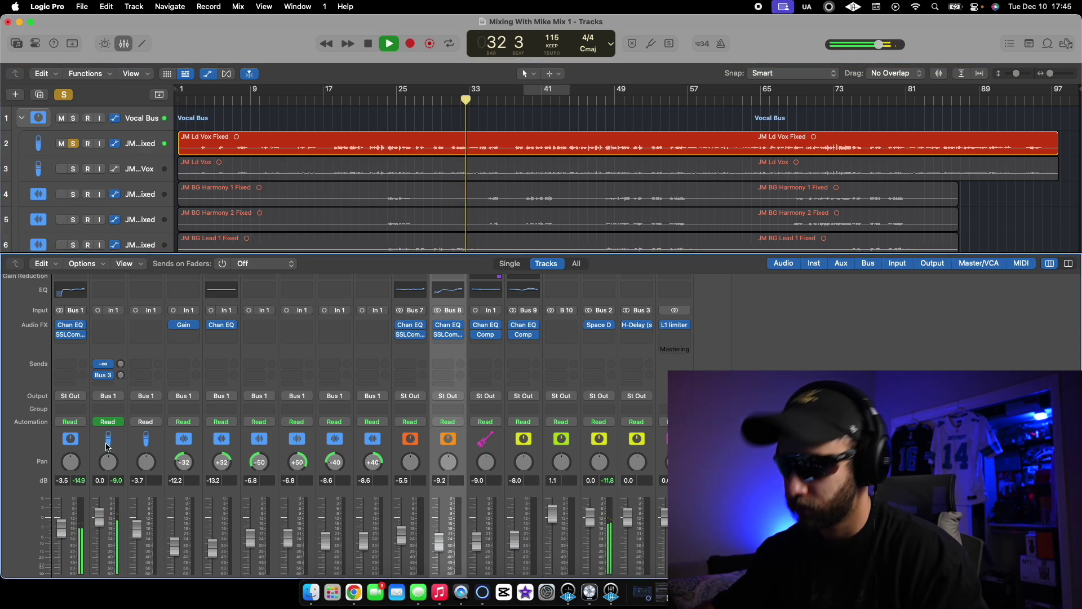
{"action": "key", "text": "space"}
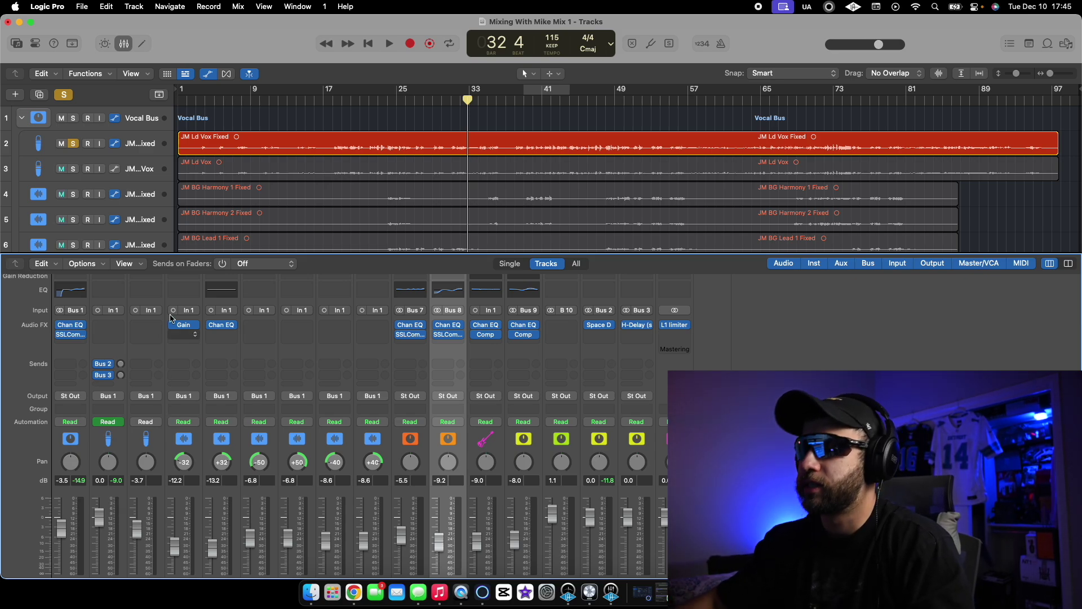
{"action": "scroll", "coordinate": [234, 378], "scroll_direction": "down", "scroll_amount": 1}
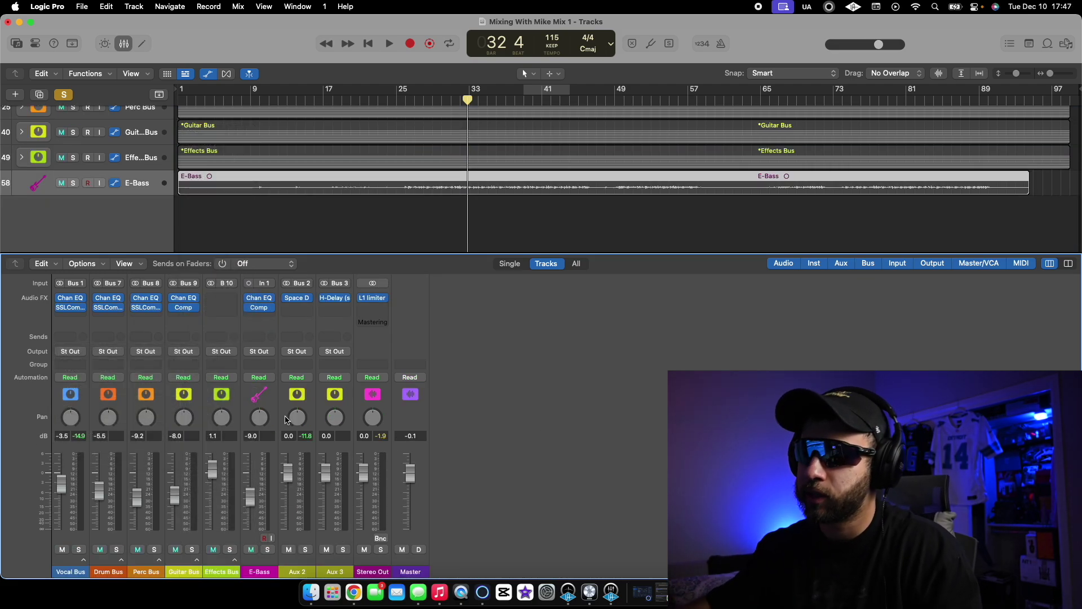
Route the outputs of the Vocal, Drum, Perc, Guitar and Effects buses to Bus 4.
{"action": "left_click", "coordinate": [74, 453]}
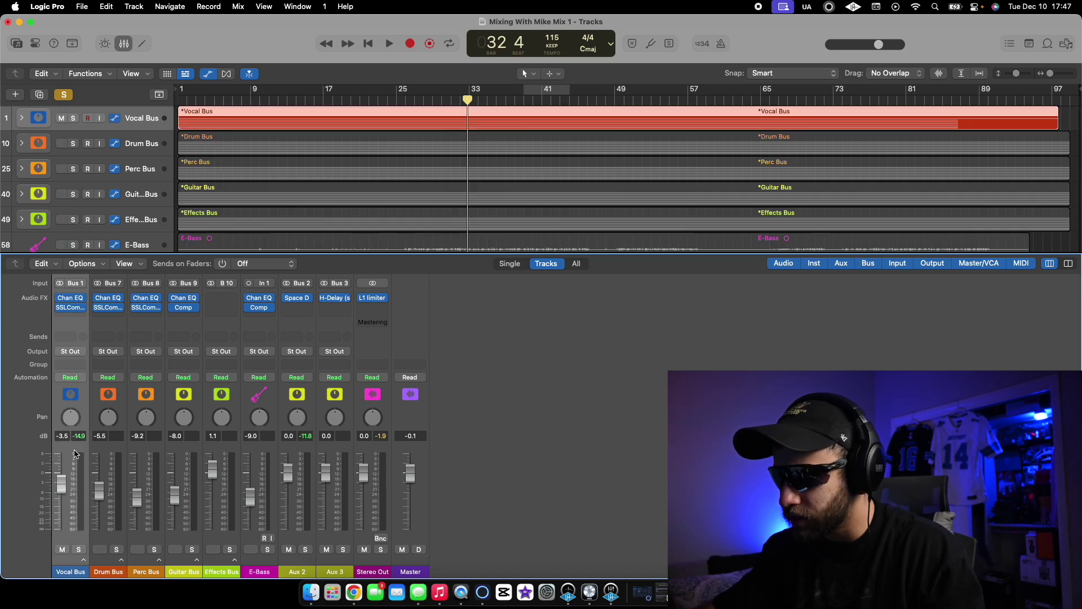
{"action": "left_click_drag", "start_coordinate": [75, 453], "coordinate": [234, 451]}
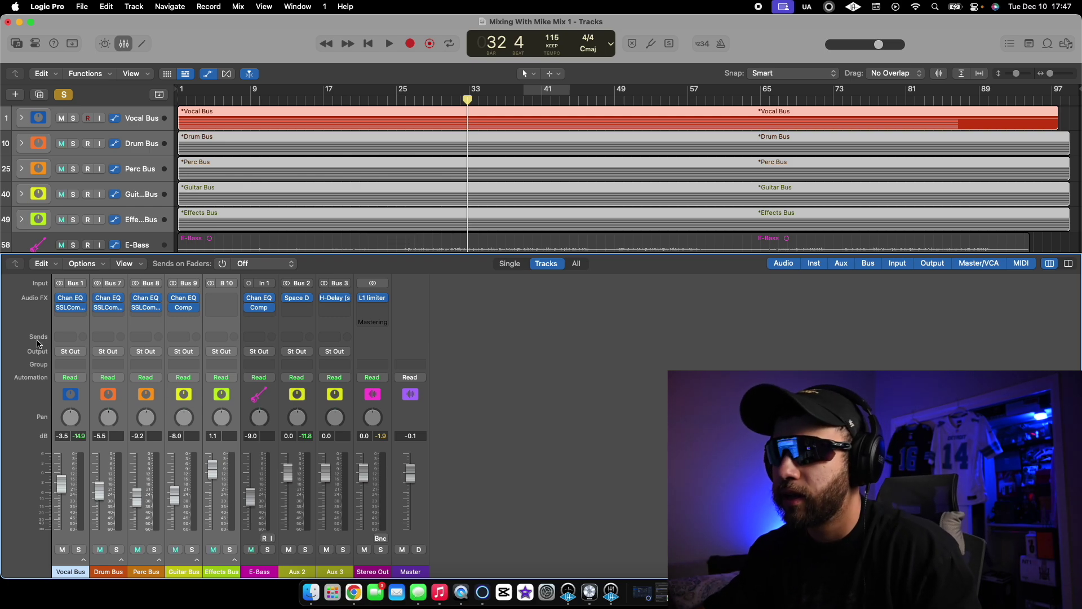
{"action": "left_click", "coordinate": [83, 354]}
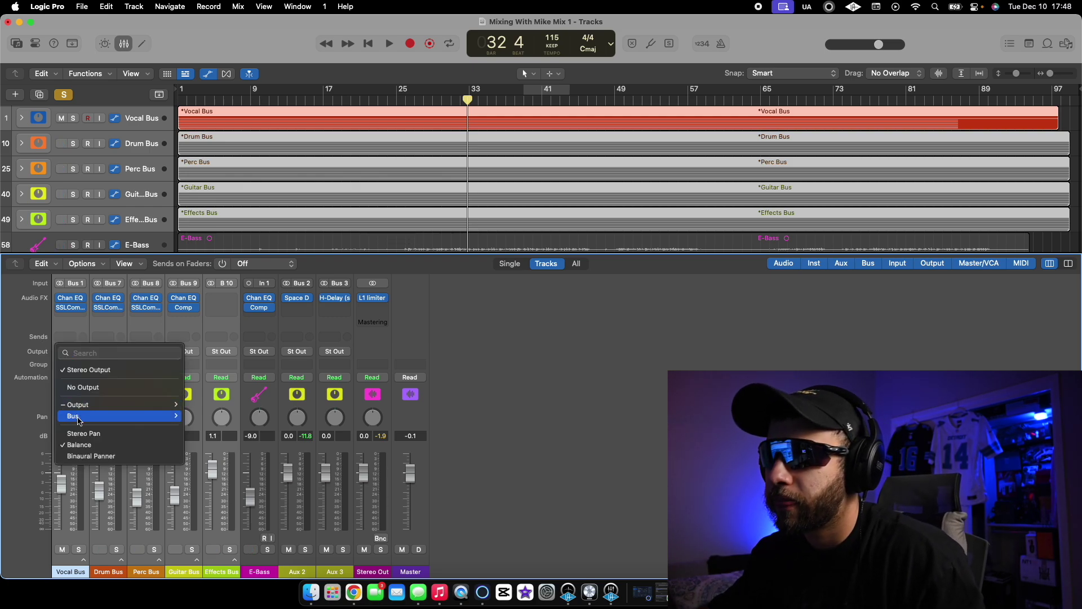
{"action": "mouse_move", "coordinate": [81, 416]}
{"action": "left_click", "coordinate": [224, 166]}
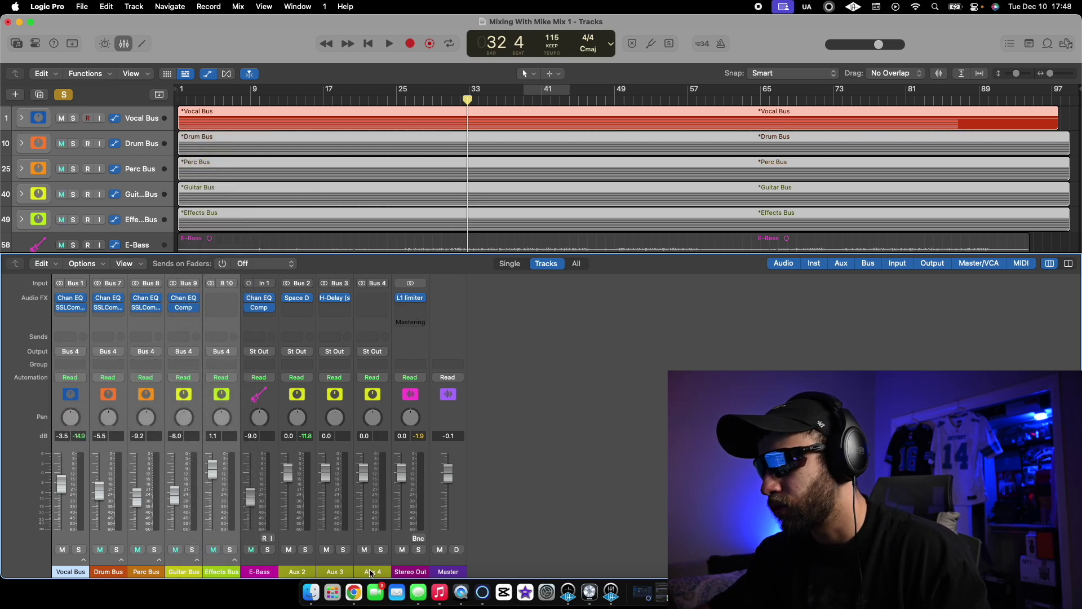
Rename the new Aux 4 channel to 'MIX BUS'.
{"action": "left_click", "coordinate": [373, 571]}
{"action": "double_click", "coordinate": [372, 572]}
{"action": "type", "text": "M"}
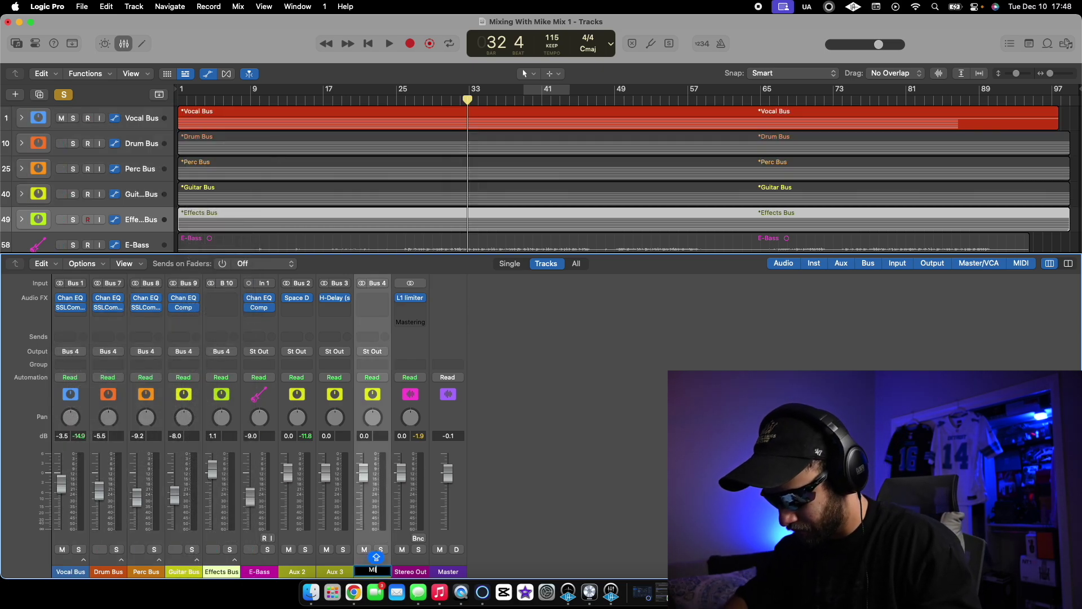
{"action": "type", "text": "IX BUS"}
{"action": "key", "text": "Return"}
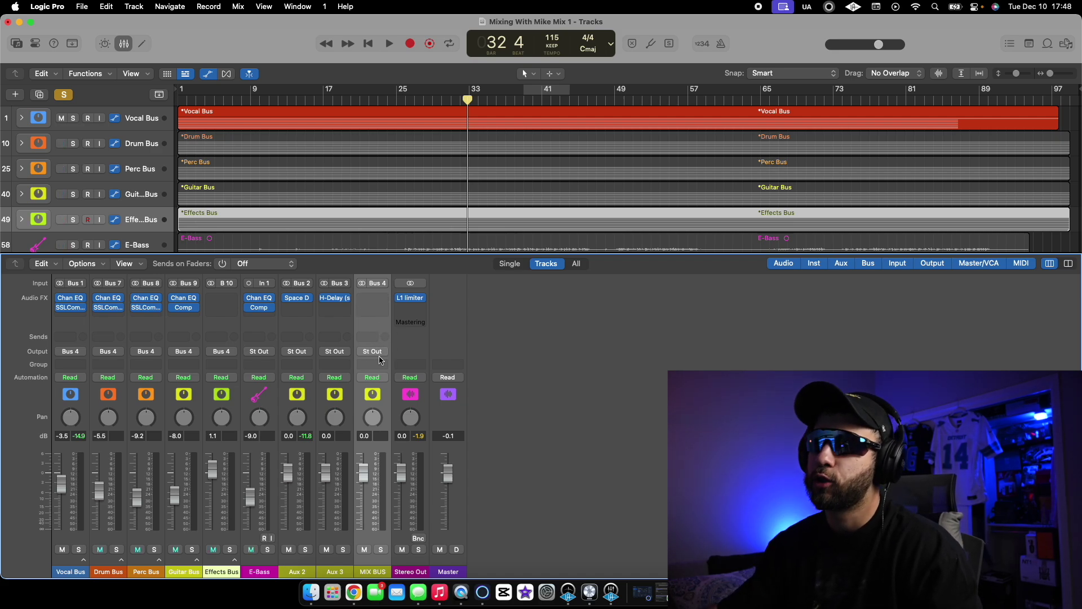
{"action": "left_click", "coordinate": [21, 118]}
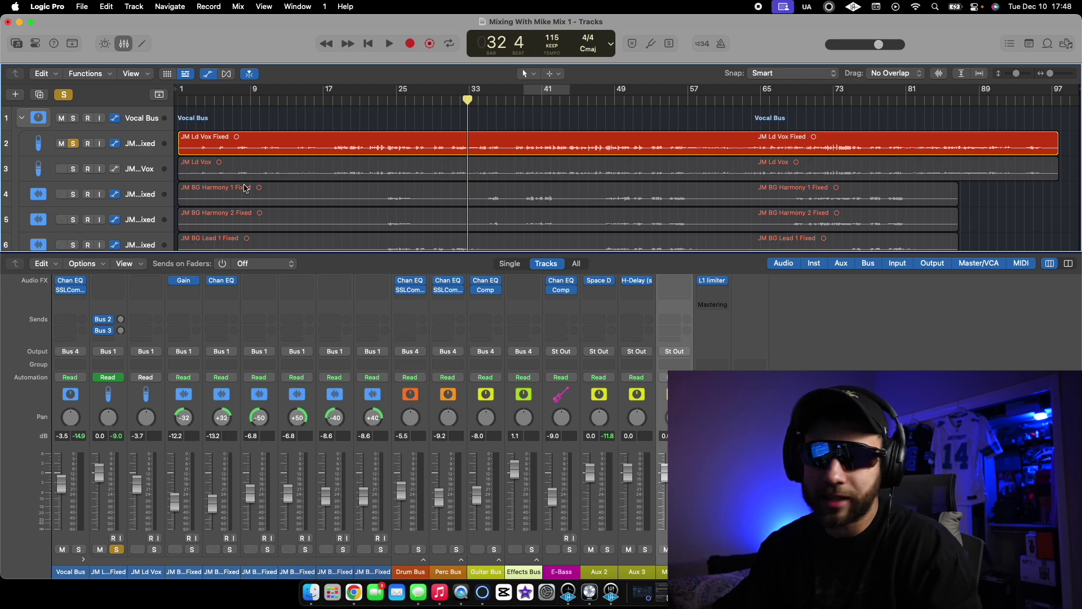
{"action": "left_click", "coordinate": [21, 117]}
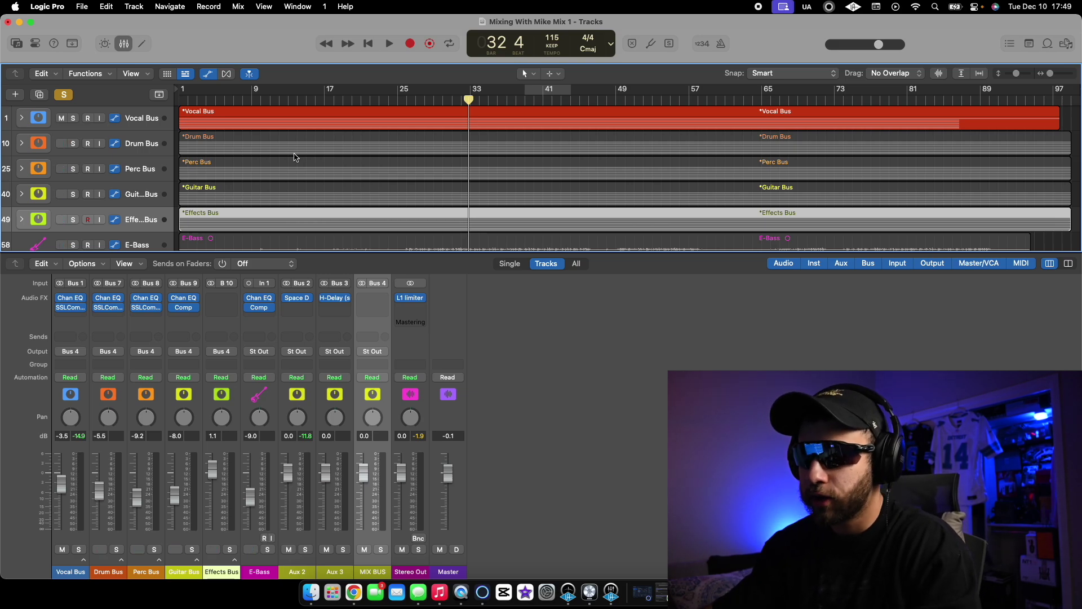
{"action": "left_click", "coordinate": [181, 124]}
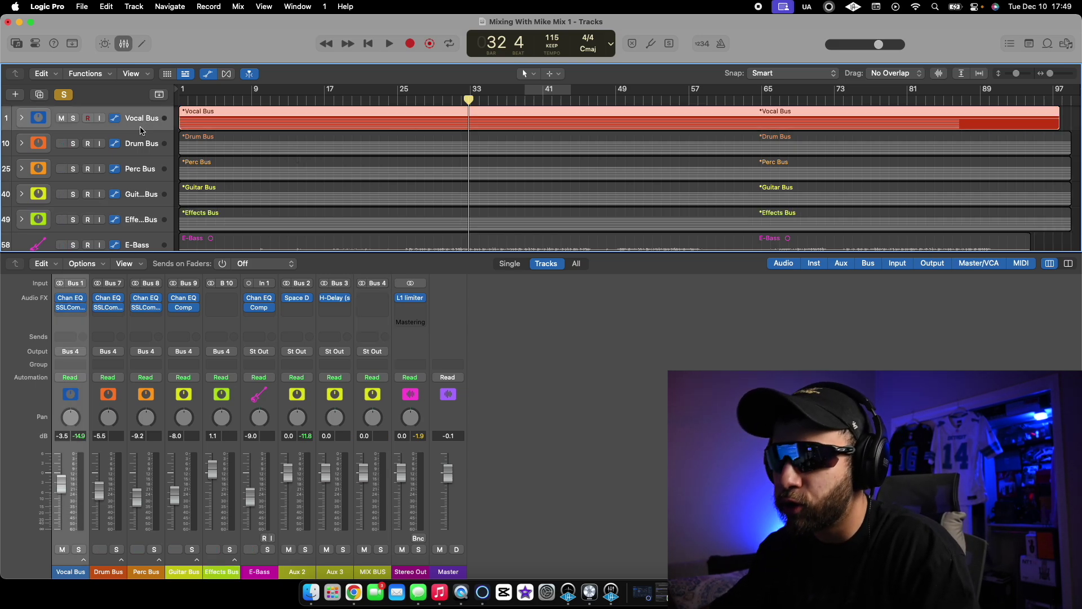
{"action": "left_click", "coordinate": [82, 320]}
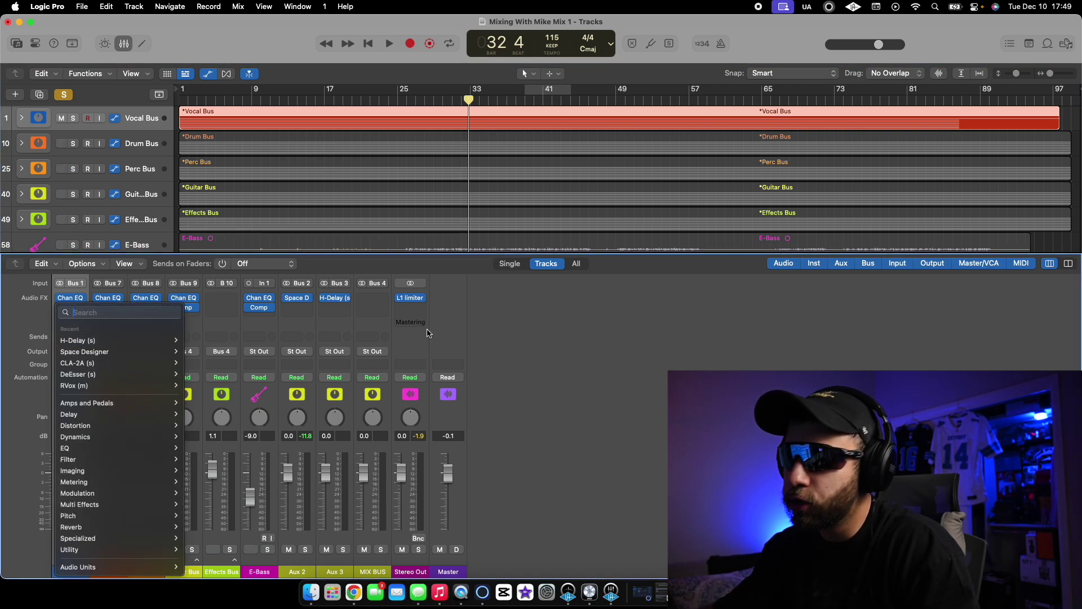
{"action": "left_click", "coordinate": [502, 369]}
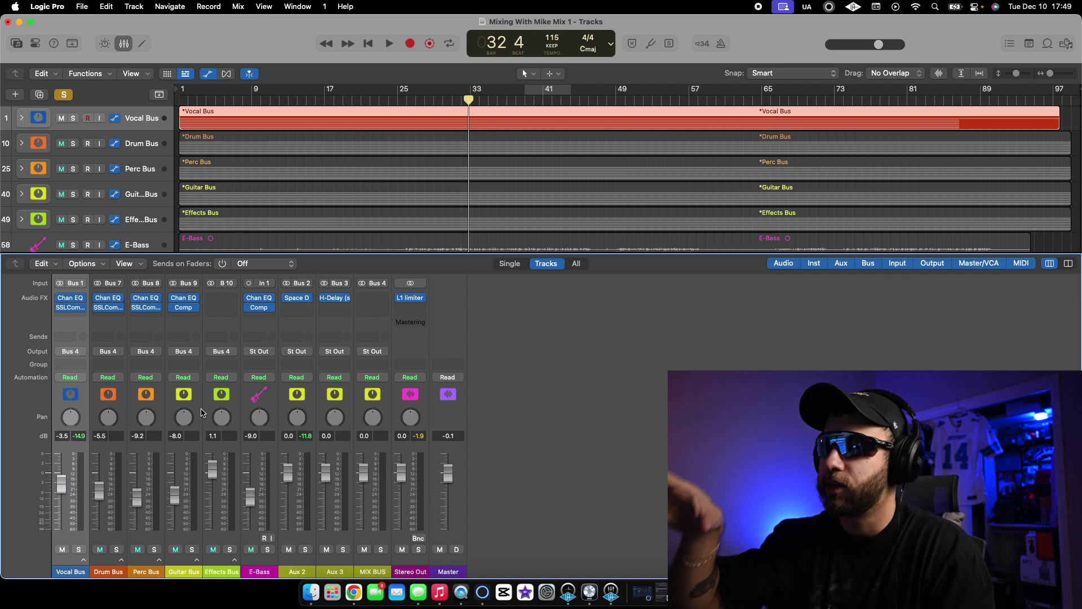
Add Bus 3 sends to the Vocal Bus and Drum Bus, lowering the Drum Bus send level.
{"action": "left_click", "coordinate": [75, 344]}
{"action": "mouse_move", "coordinate": [87, 434]}
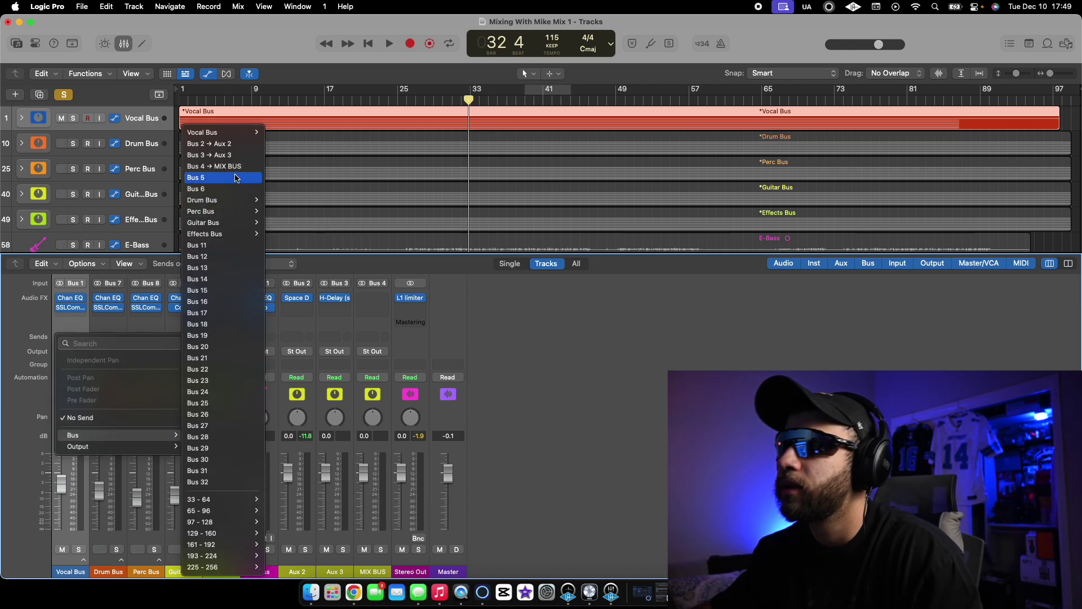
{"action": "left_click", "coordinate": [239, 154]}
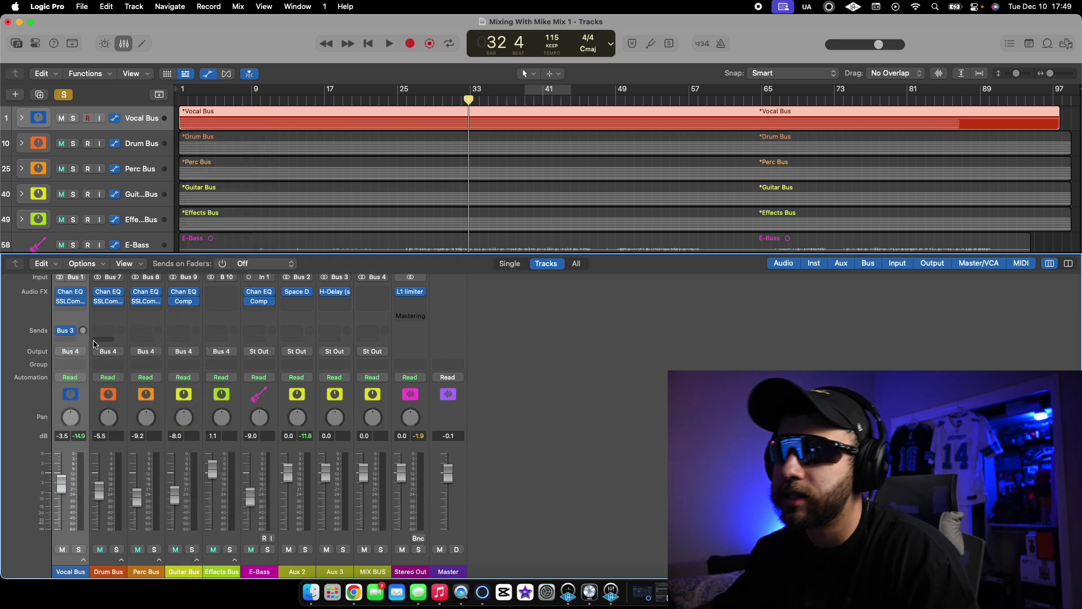
{"action": "left_click", "coordinate": [107, 329]}
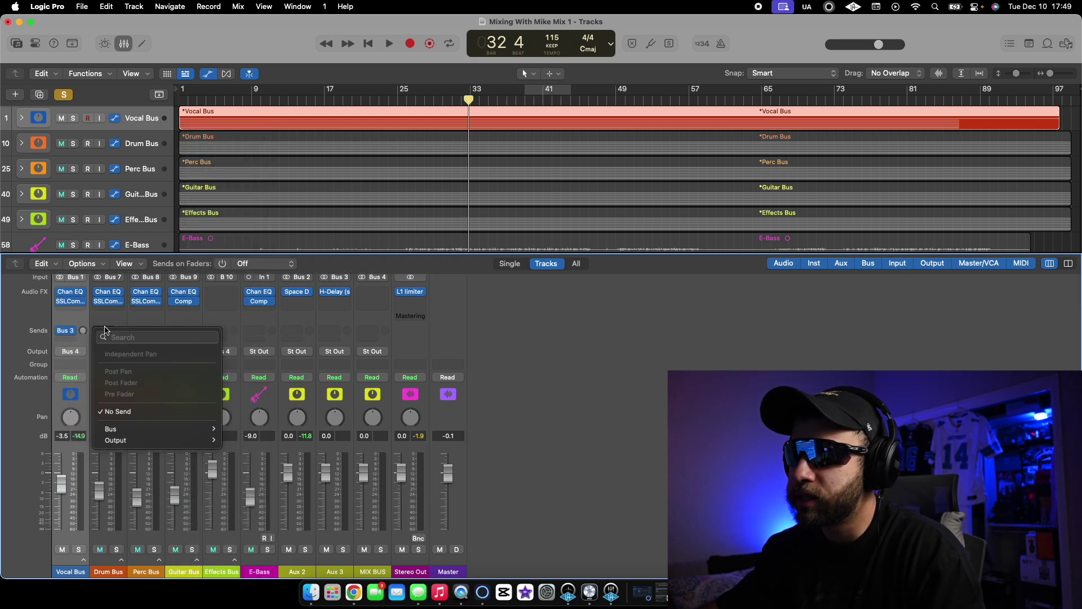
{"action": "mouse_move", "coordinate": [121, 431]}
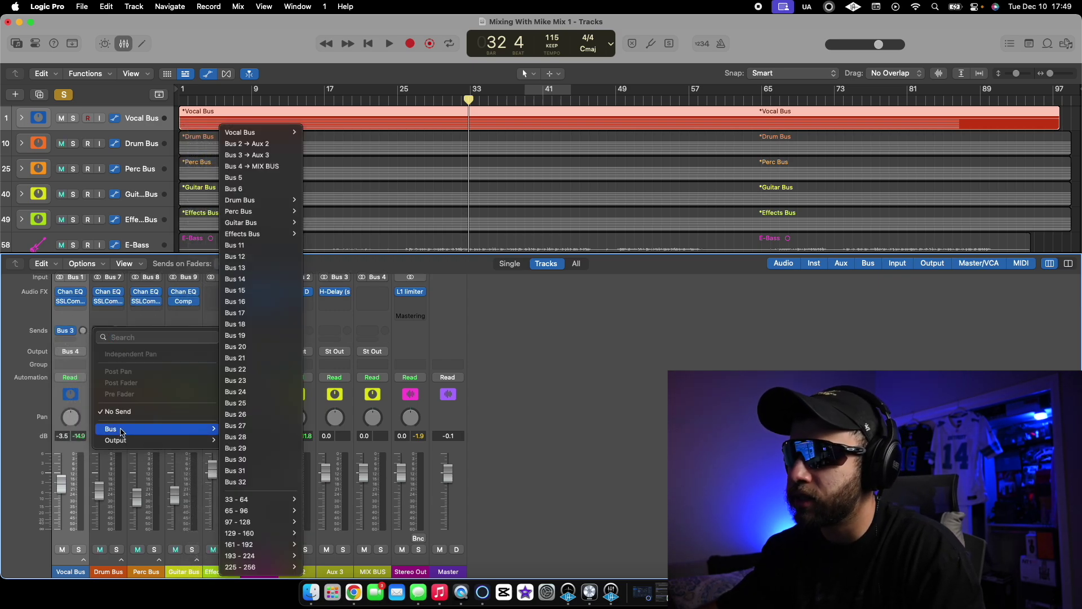
{"action": "left_click", "coordinate": [250, 155]}
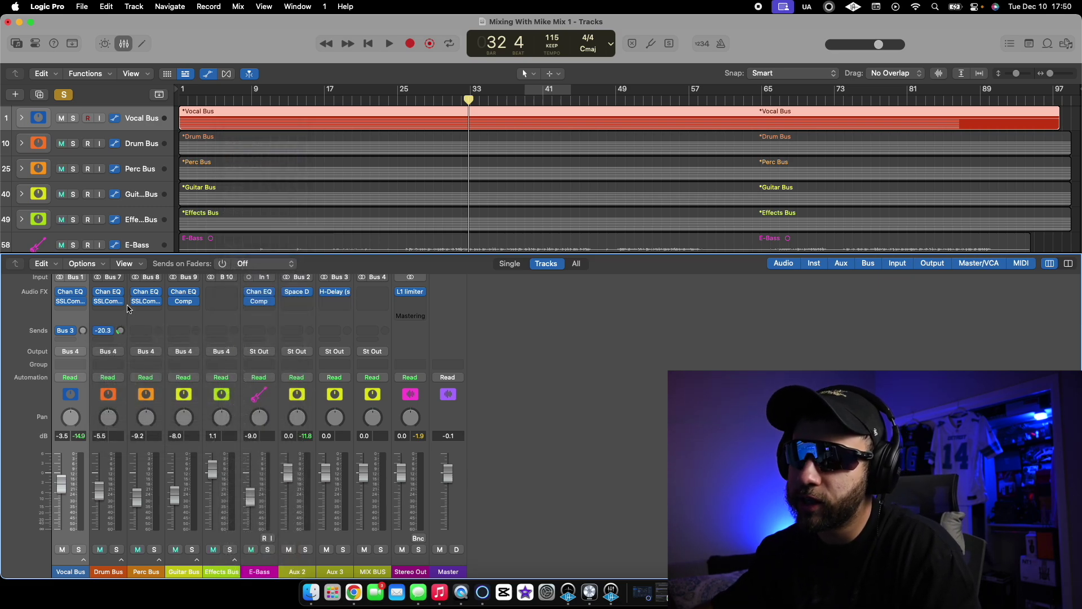
{"action": "left_click_drag", "start_coordinate": [128, 308], "coordinate": [128, 299]}
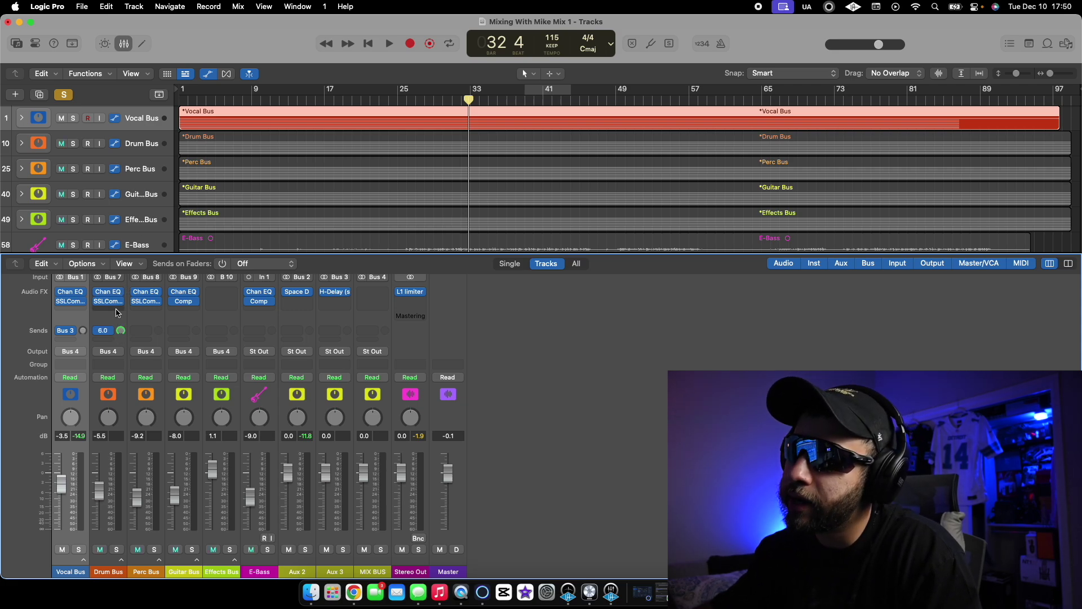
{"action": "left_click", "coordinate": [111, 319]}
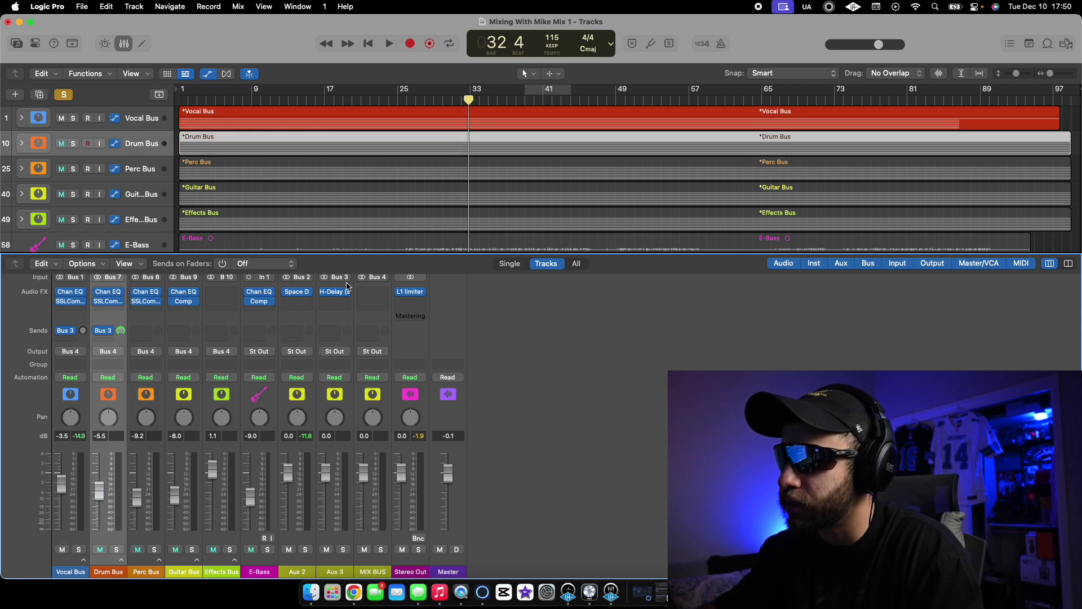
Drag the Aux 3 volume fader to the bottom so it reads -∞.
{"action": "left_click_drag", "start_coordinate": [325, 472], "coordinate": [325, 530]}
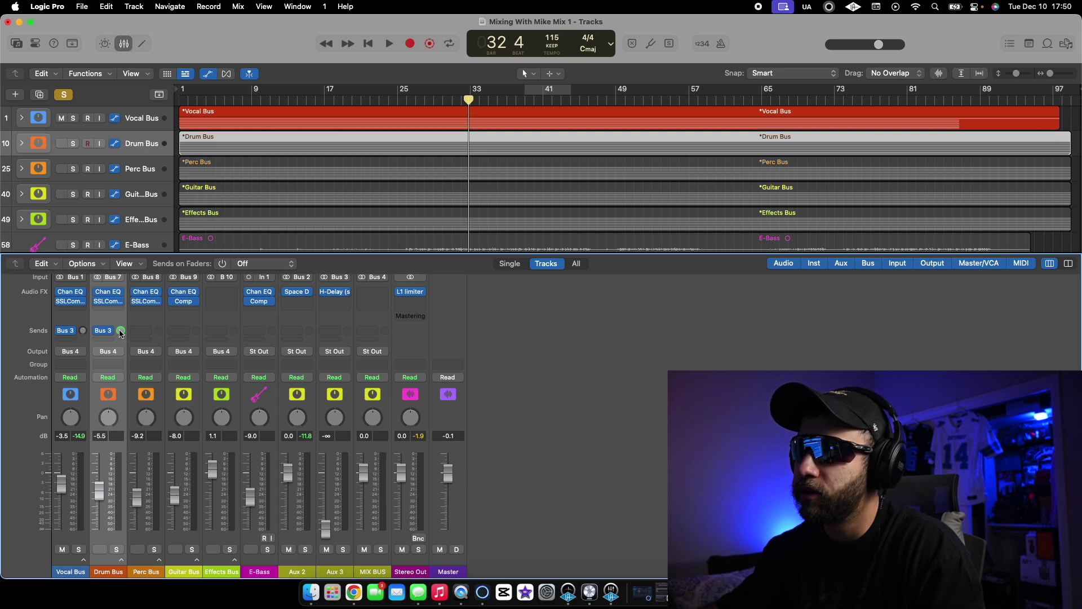